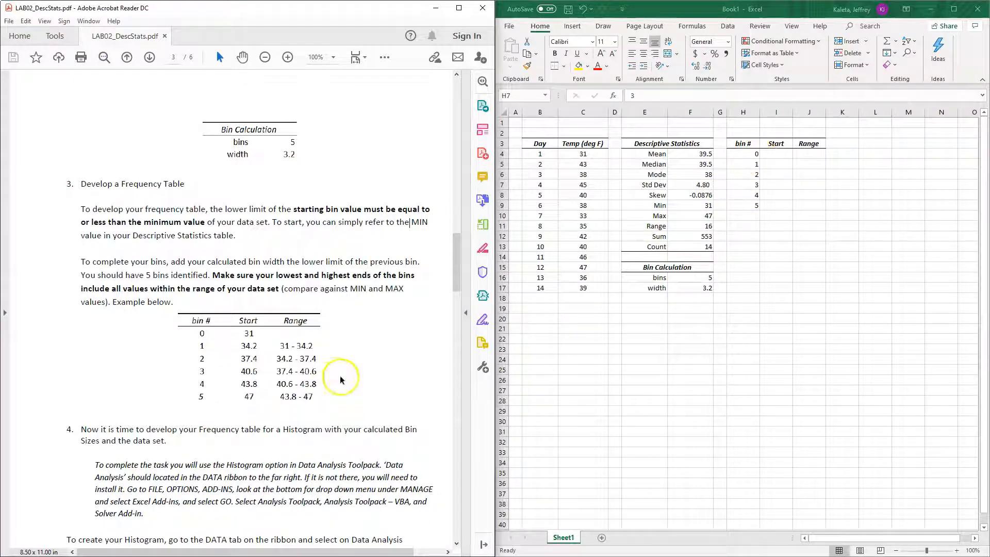
# - Set the Start value of bin 0 in I4 to the data minimum with the formula =F9
pyautogui.moveTo(317, 344)
pyautogui.mouseDown()
pyautogui.moveTo(331, 376)
pyautogui.moveTo(317, 404)
pyautogui.mouseUp()
pyautogui.click(773, 208)
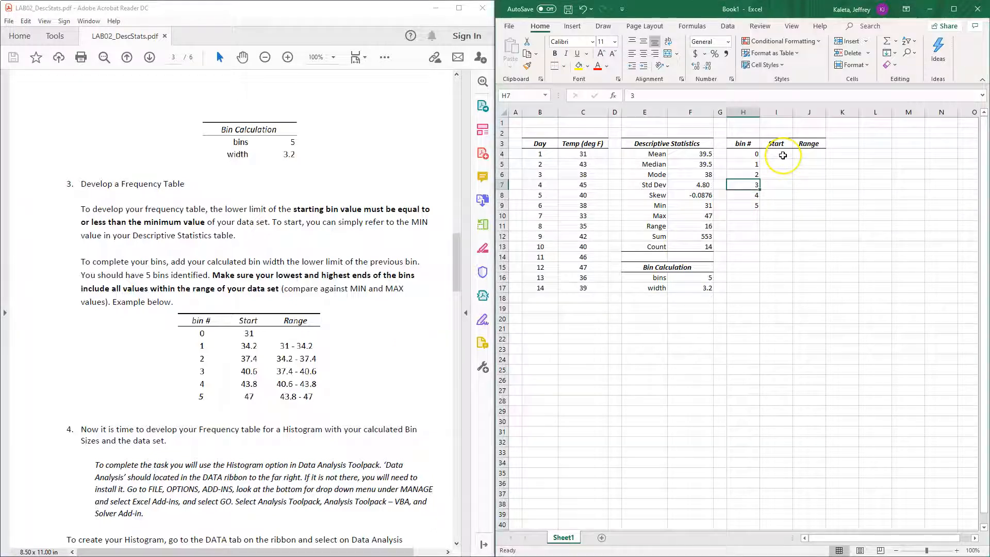
pyautogui.click(781, 153)
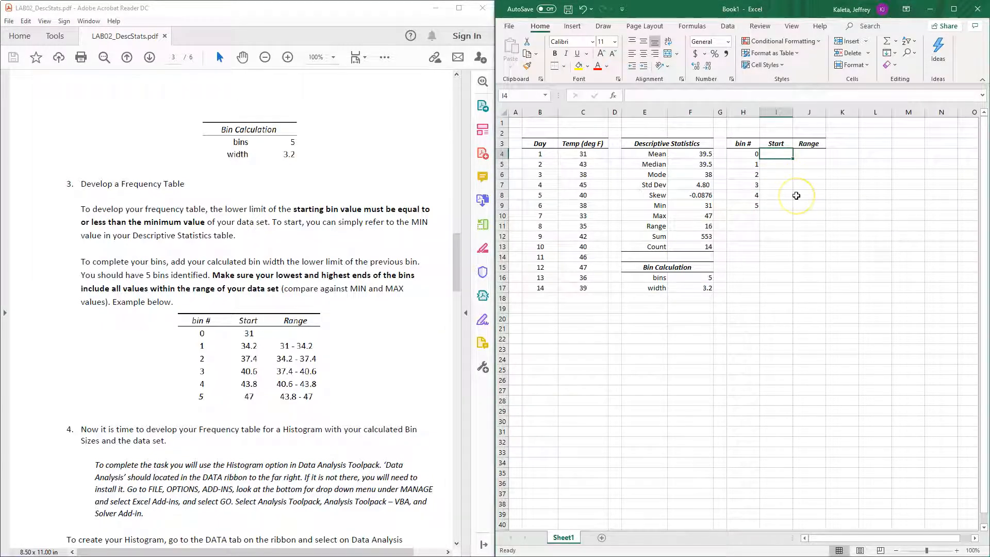
pyautogui.write('=')
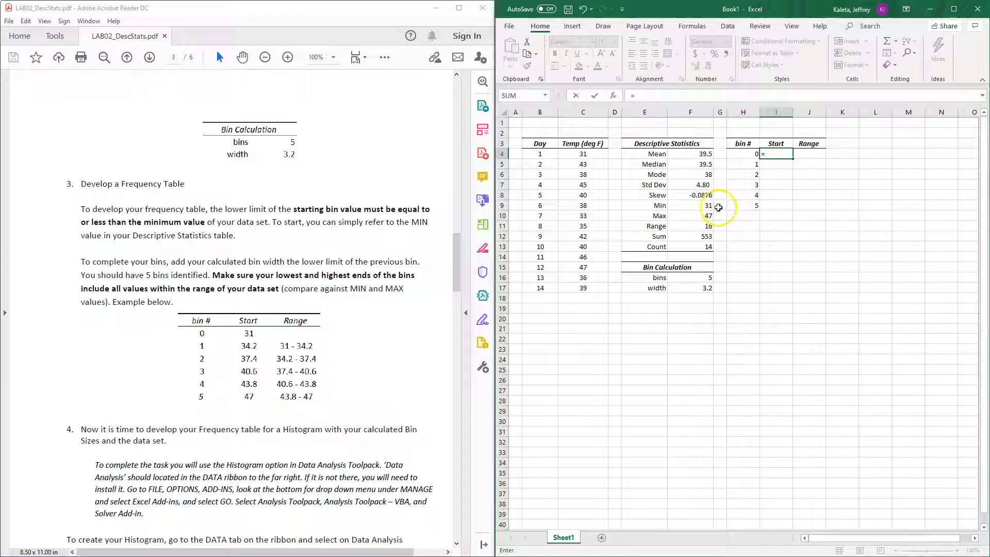
pyautogui.click(694, 207)
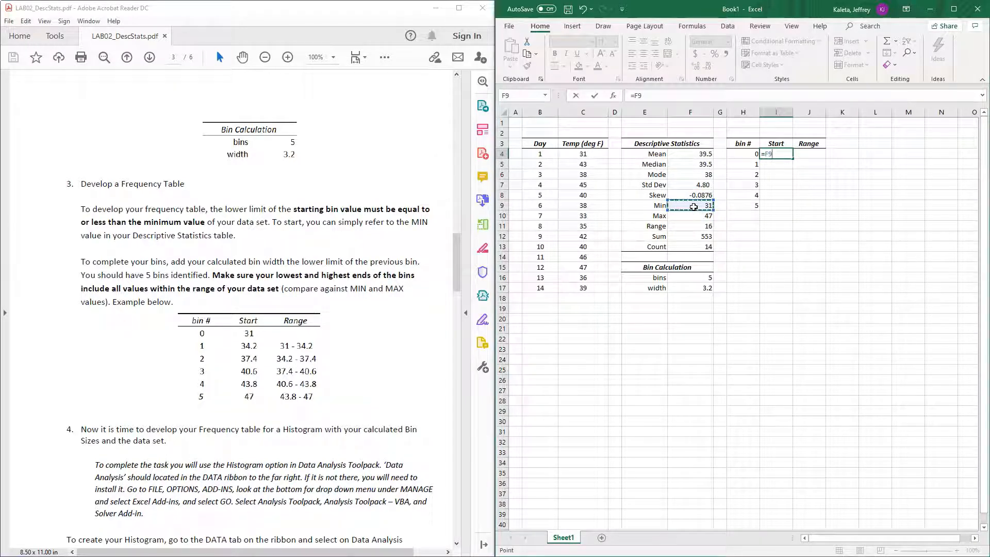
pyautogui.press('Return')
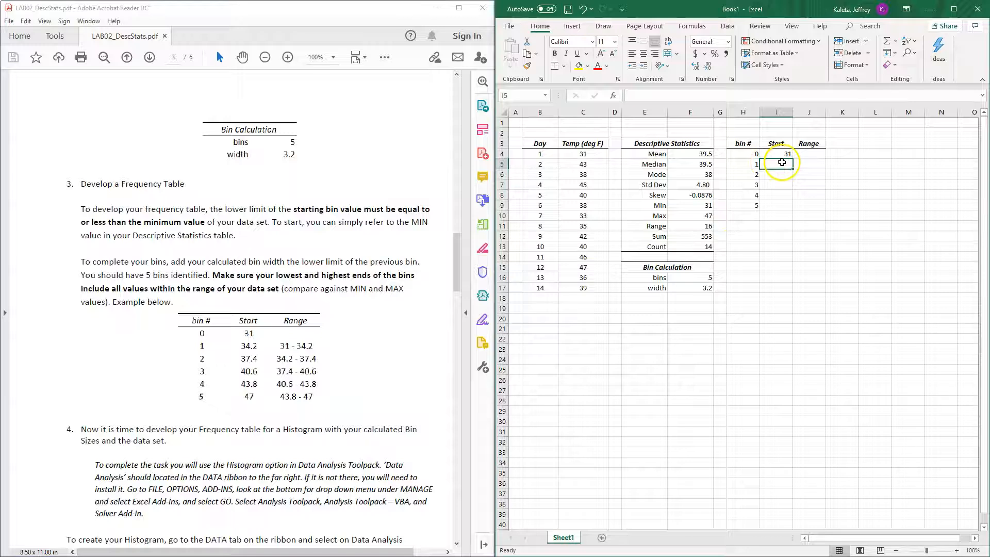
# - Calculate the Start value of bin 1 in I5 with =I4+$F$17 and fill the formula through I9
pyautogui.write('=')
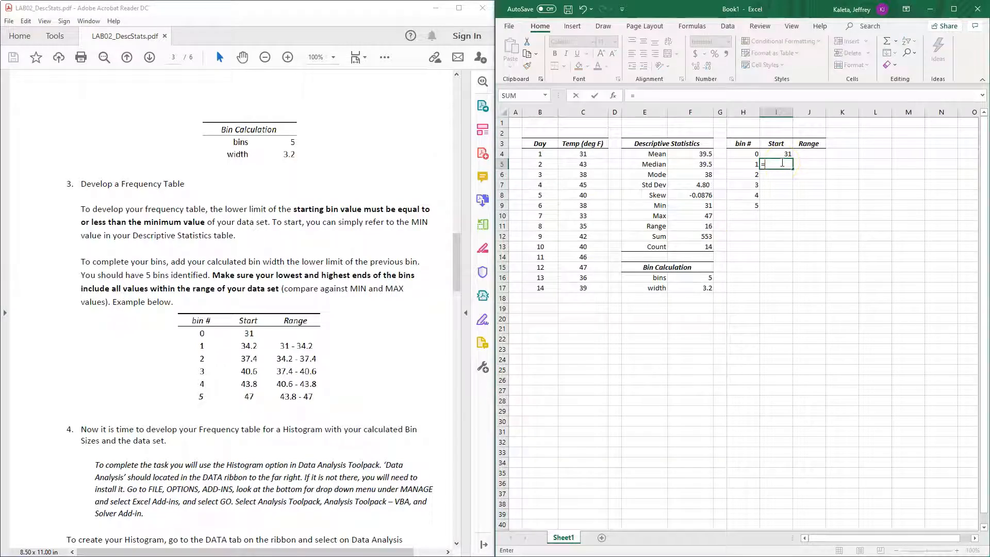
pyautogui.click(785, 154)
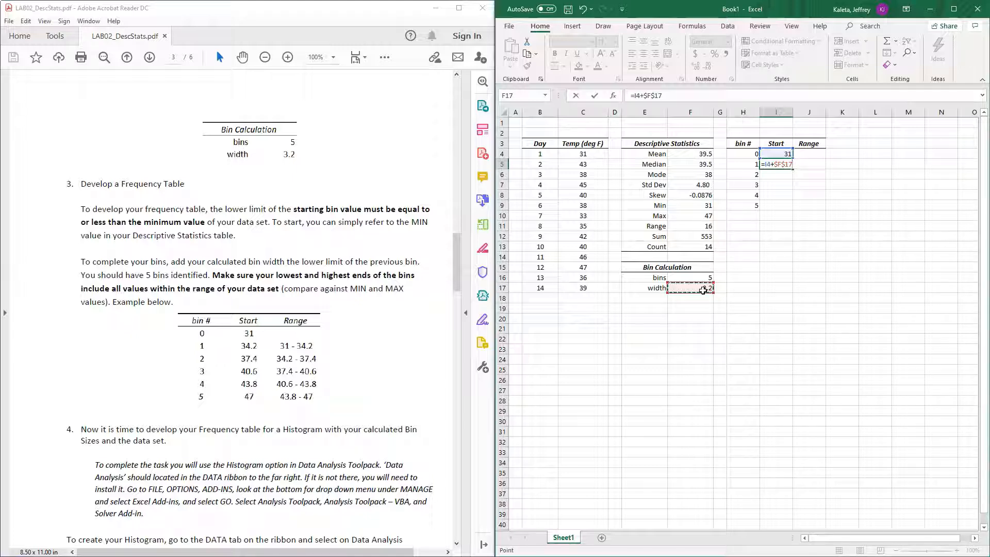
pyautogui.press('Return')
pyautogui.click(784, 166)
pyautogui.moveTo(796, 170); pyautogui.dragTo(794, 210)
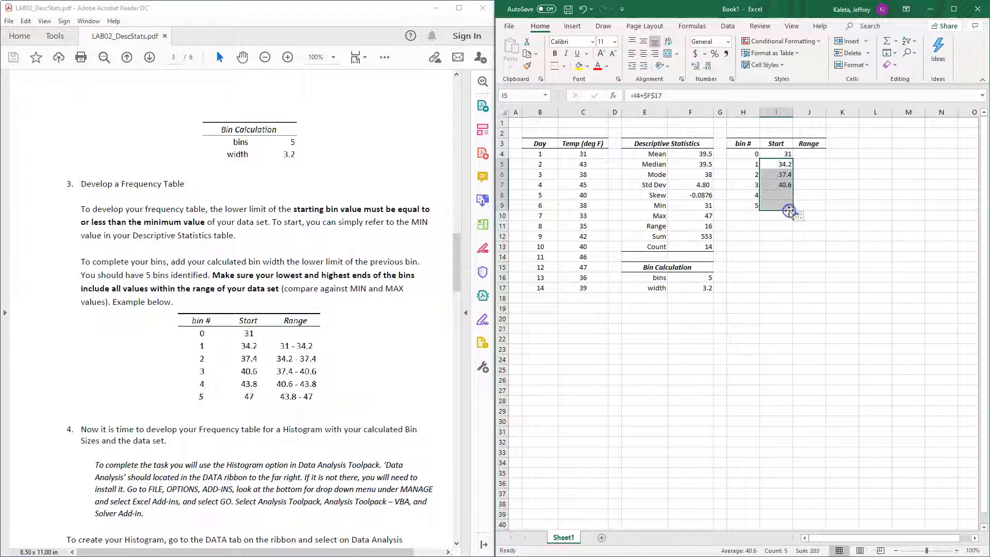
pyautogui.click(778, 267)
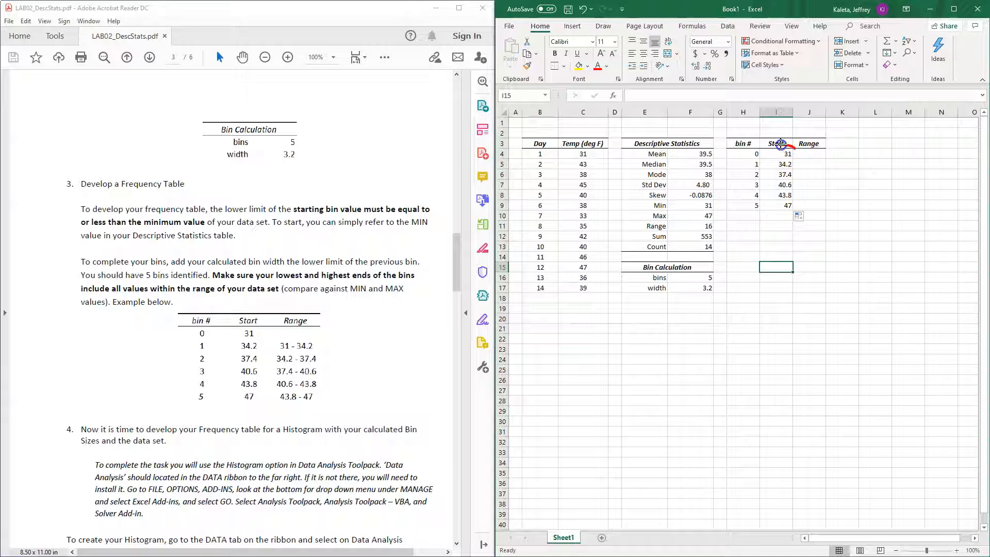
pyautogui.moveTo(782, 158); pyautogui.dragTo(797, 149)
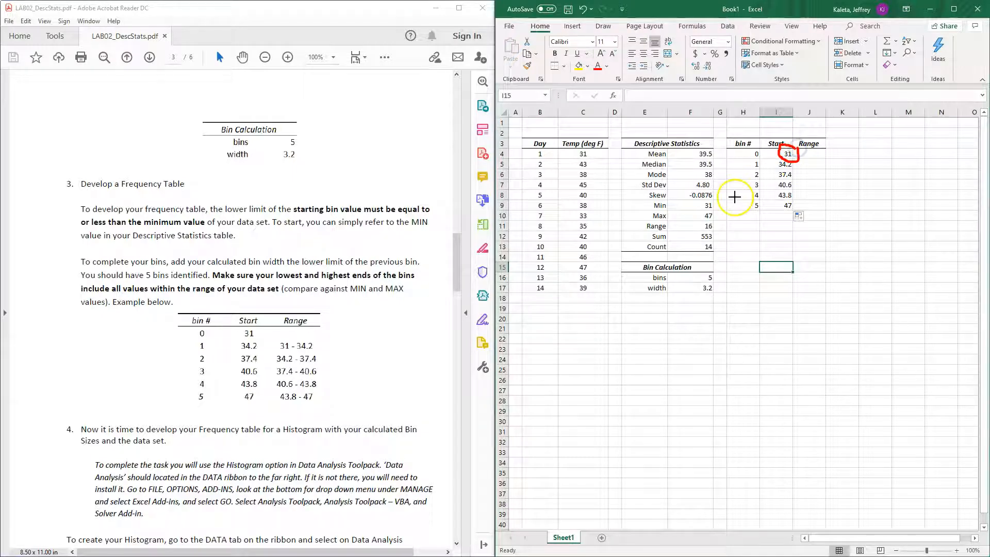
pyautogui.moveTo(715, 205); pyautogui.dragTo(716, 207)
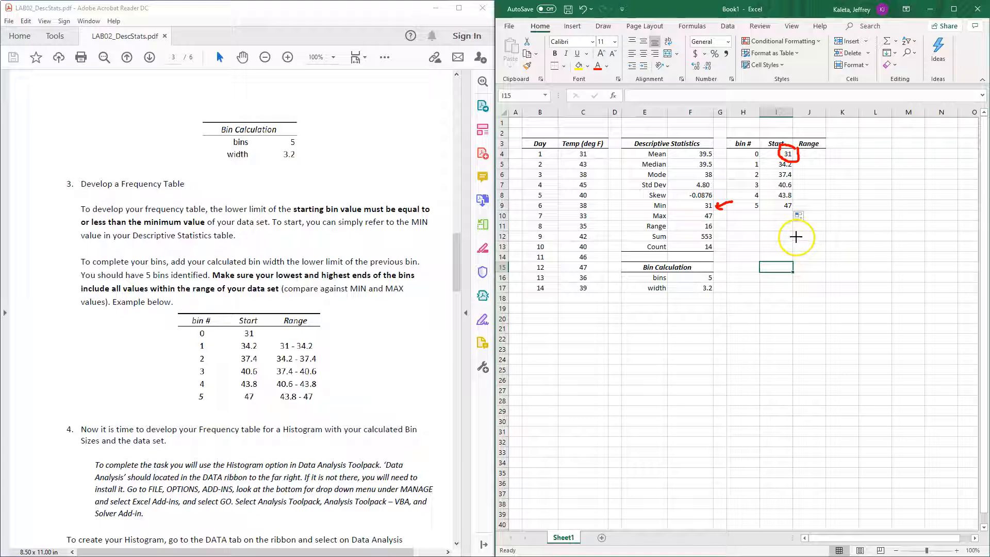
pyautogui.moveTo(794, 201)
pyautogui.mouseDown()
pyautogui.moveTo(781, 212)
pyautogui.moveTo(795, 202)
pyautogui.mouseUp()
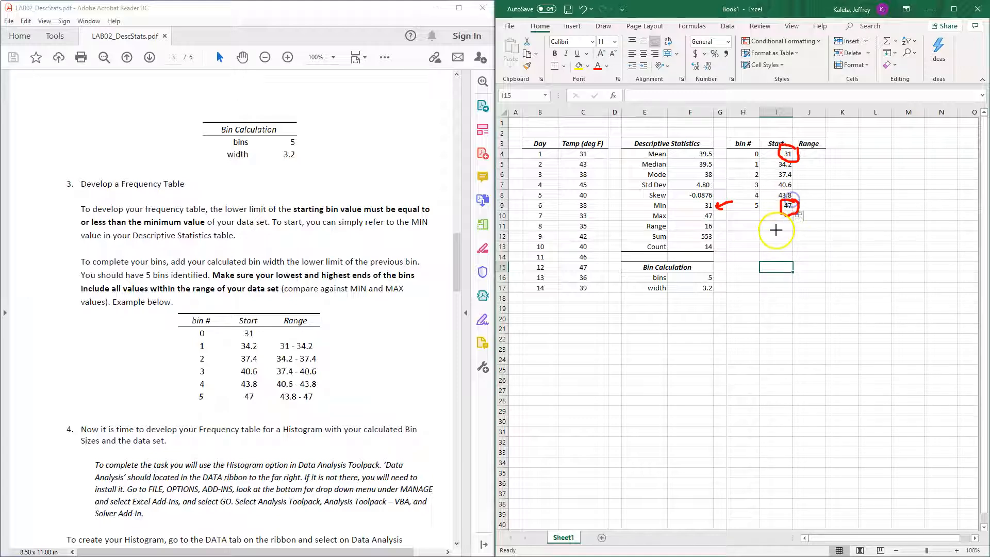
pyautogui.moveTo(717, 218); pyautogui.dragTo(727, 225)
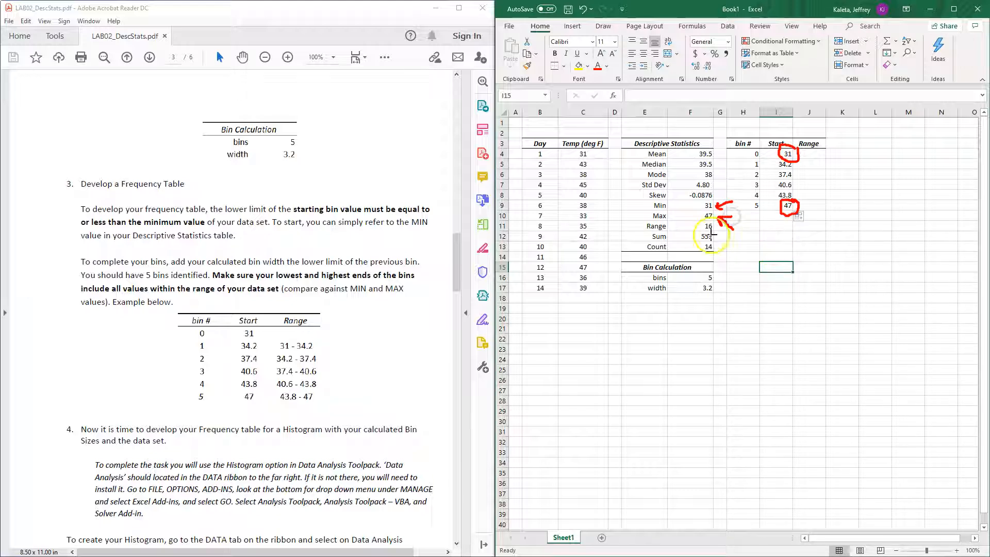
pyautogui.moveTo(654, 221); pyautogui.dragTo(652, 209)
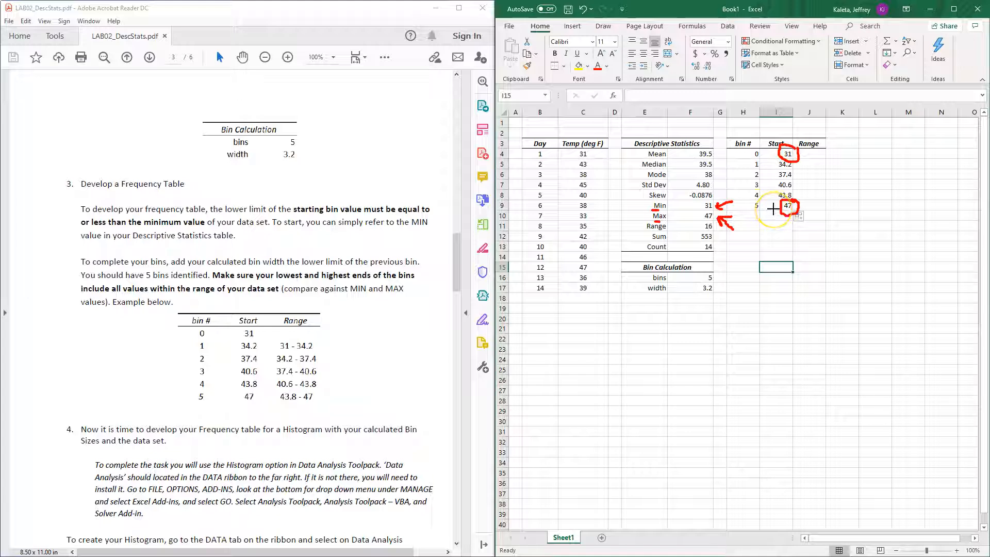
pyautogui.press('Escape')
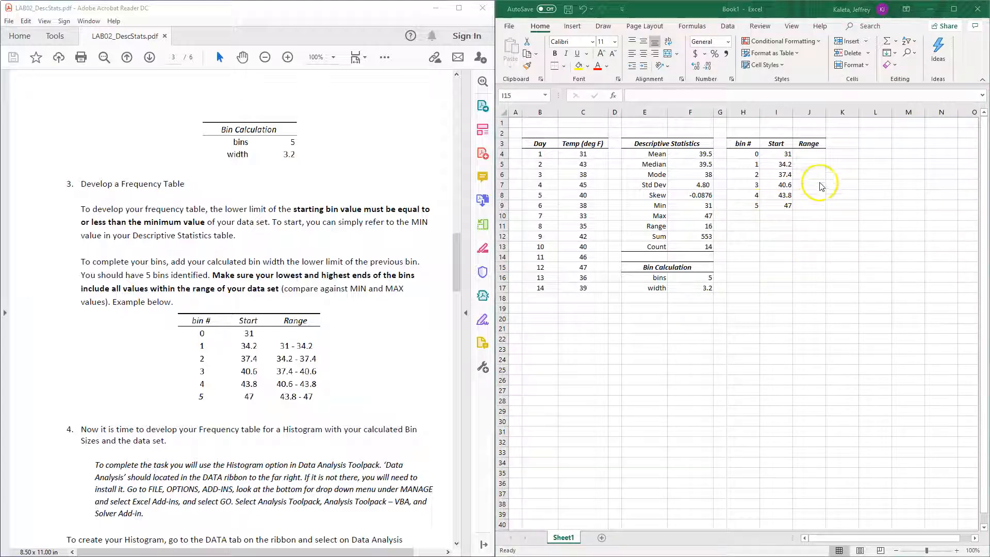
# - Build the range label for bin 1 in J5 with the formula =I4&" - "&I5
pyautogui.click(812, 166)
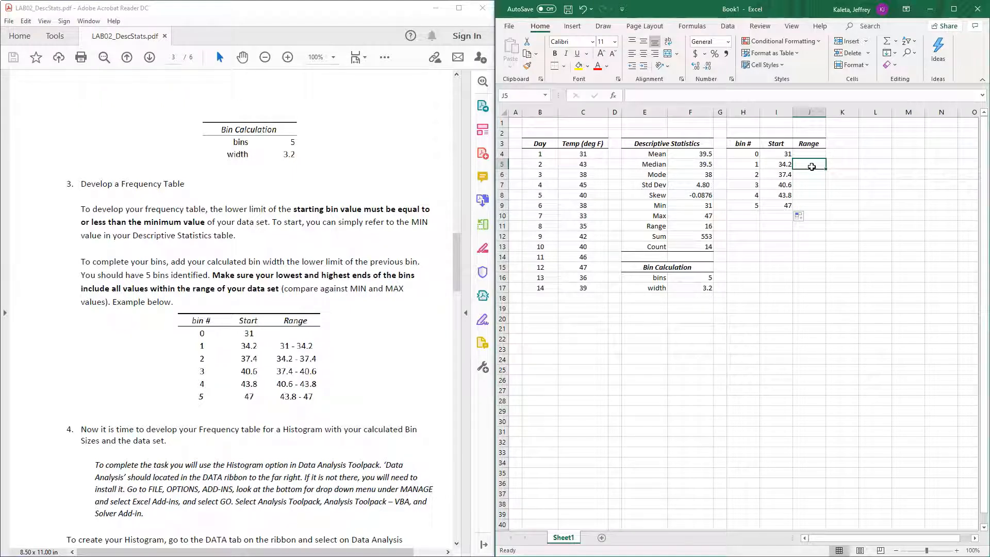
pyautogui.write('=')
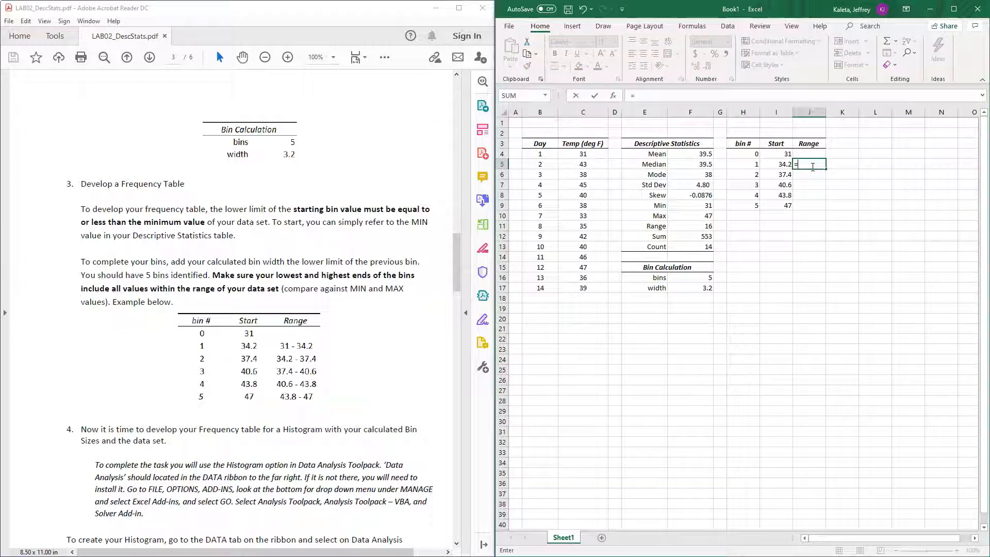
pyautogui.click(782, 153)
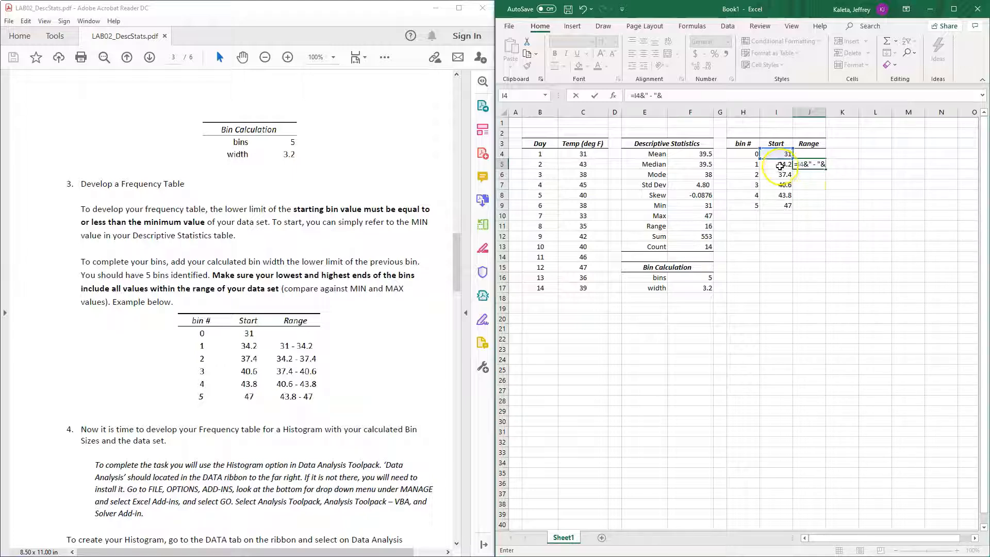
pyautogui.click(781, 164)
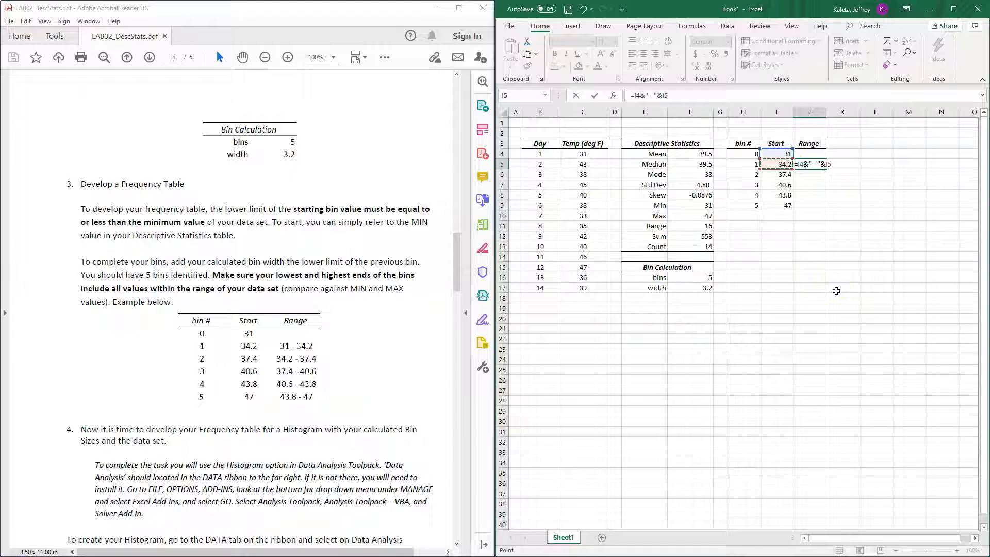
pyautogui.press('Return')
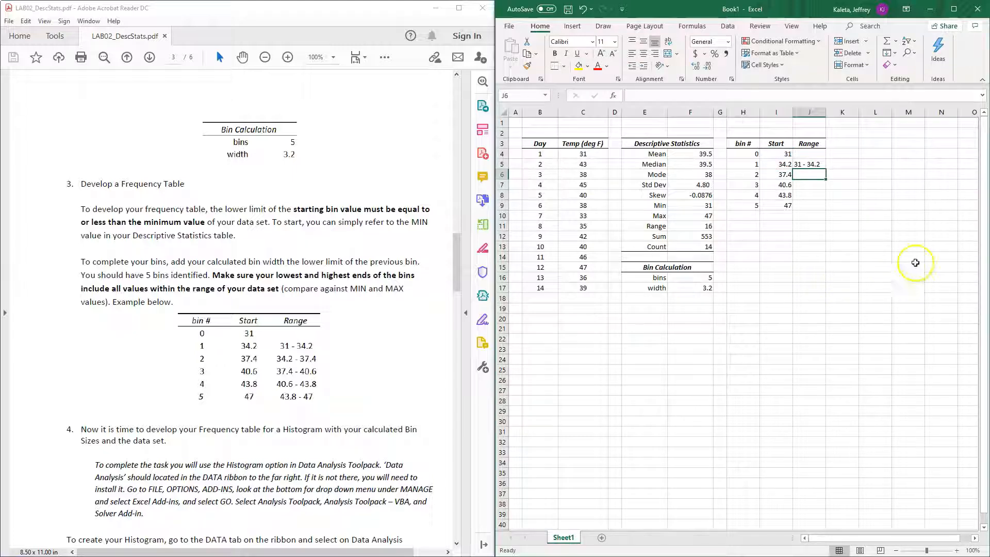
# - Centre the range label in J5 and fill its formula down through J9
pyautogui.click(813, 164)
pyautogui.click(644, 53)
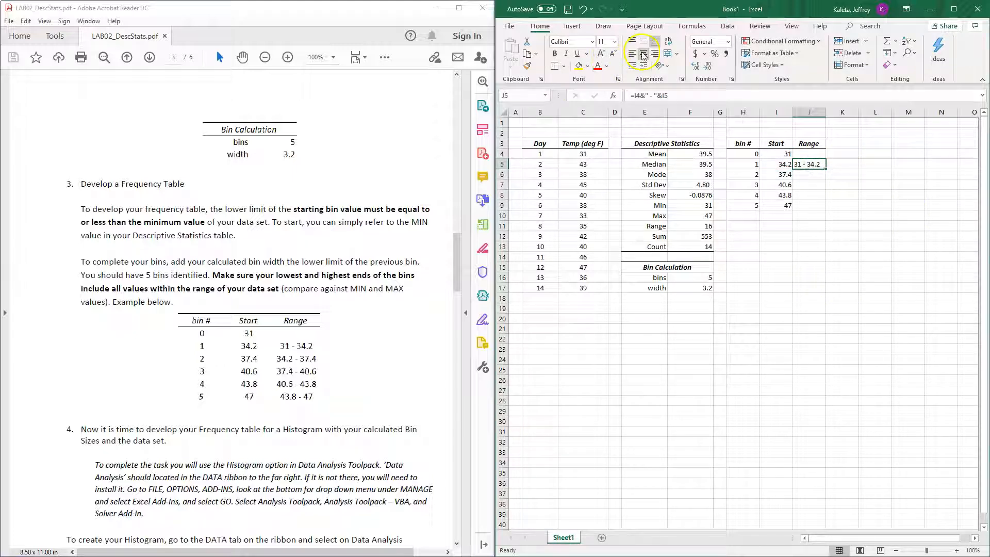
pyautogui.click(883, 204)
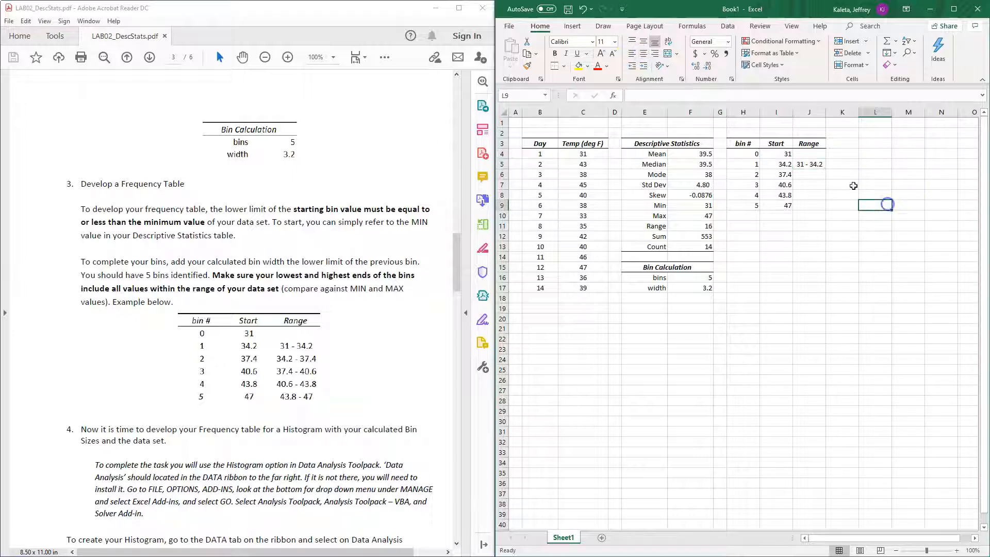
pyautogui.click(804, 164)
pyautogui.moveTo(828, 170); pyautogui.dragTo(827, 213)
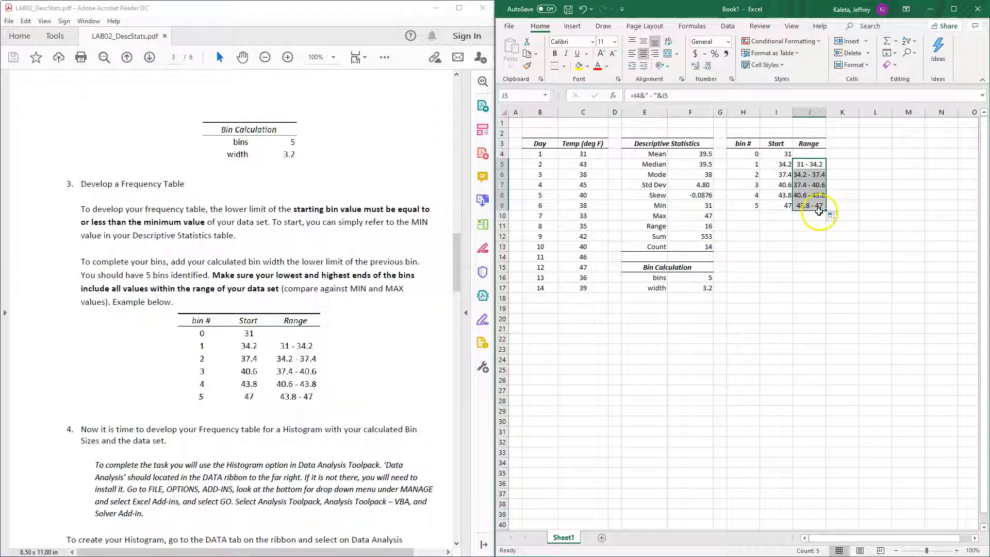
pyautogui.click(808, 226)
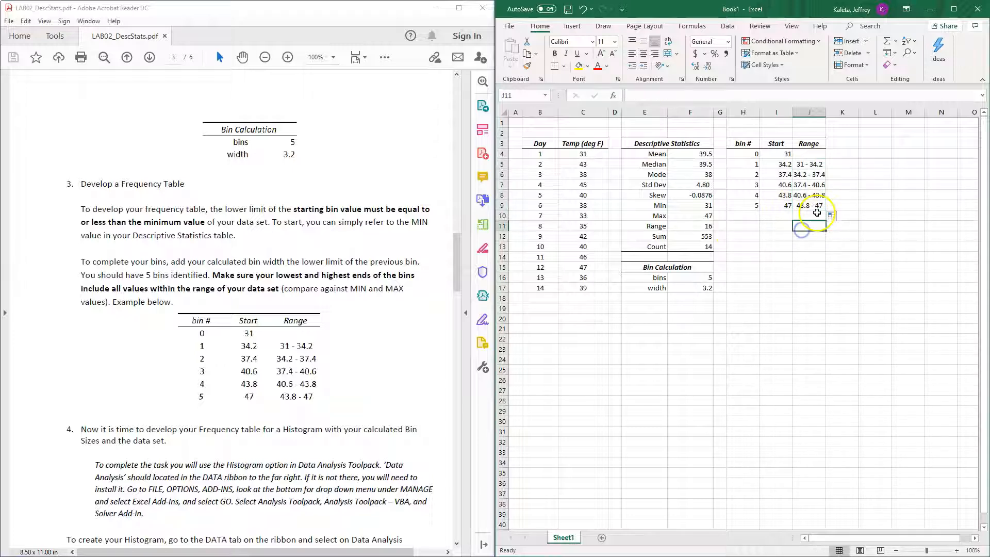
# - Widen the Start and Range columns and centre the Start values in I4:I9
pyautogui.moveTo(789, 112); pyautogui.dragTo(830, 114)
pyautogui.click(815, 252)
pyautogui.moveTo(789, 154); pyautogui.dragTo(789, 206)
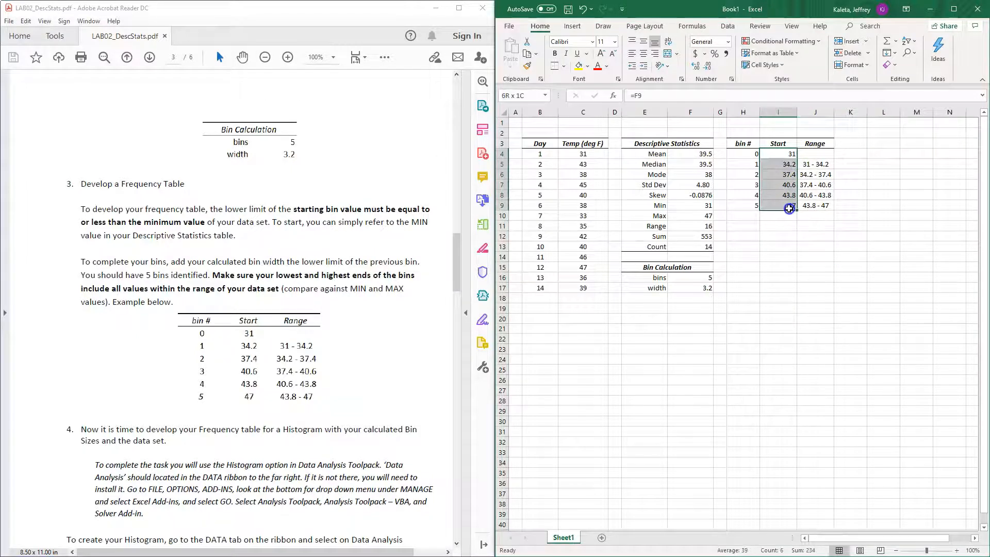
pyautogui.click(643, 54)
pyautogui.click(841, 235)
# - Review the bin start values and range labels, and pick out the temperatures that fall within the first bin
pyautogui.moveTo(786, 164); pyautogui.dragTo(786, 204)
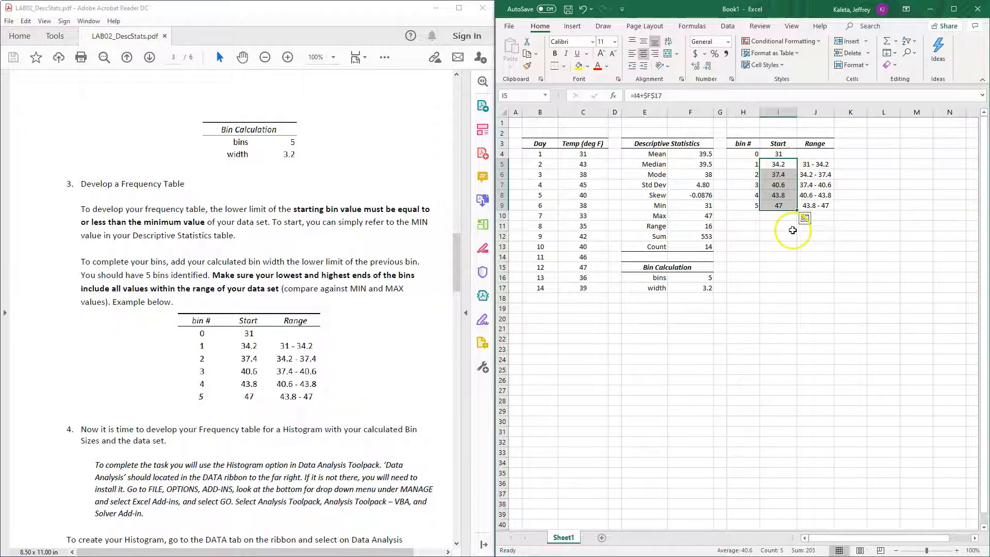
pyautogui.click(800, 246)
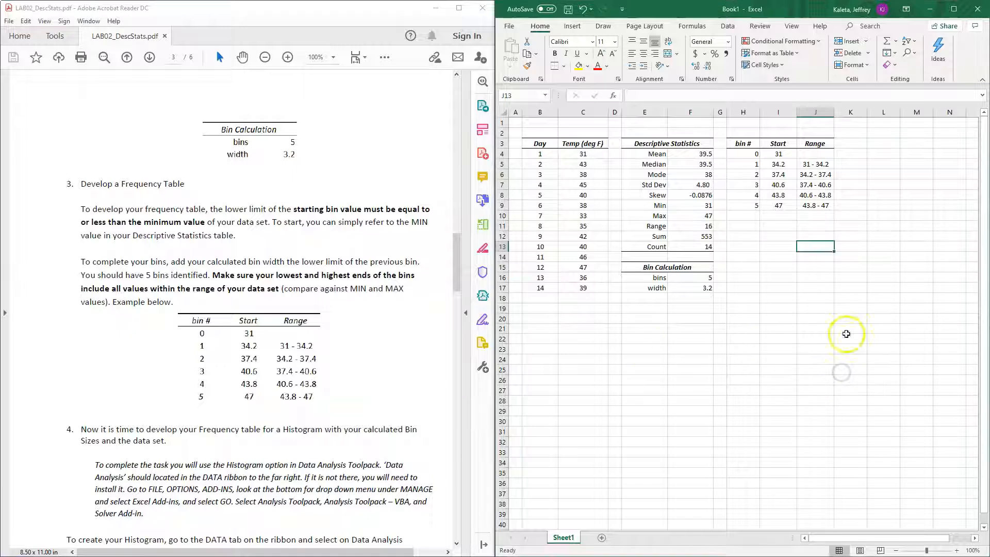
pyautogui.click(819, 162)
pyautogui.click(823, 172)
pyautogui.click(822, 185)
pyautogui.click(823, 195)
pyautogui.click(824, 205)
pyautogui.click(824, 165)
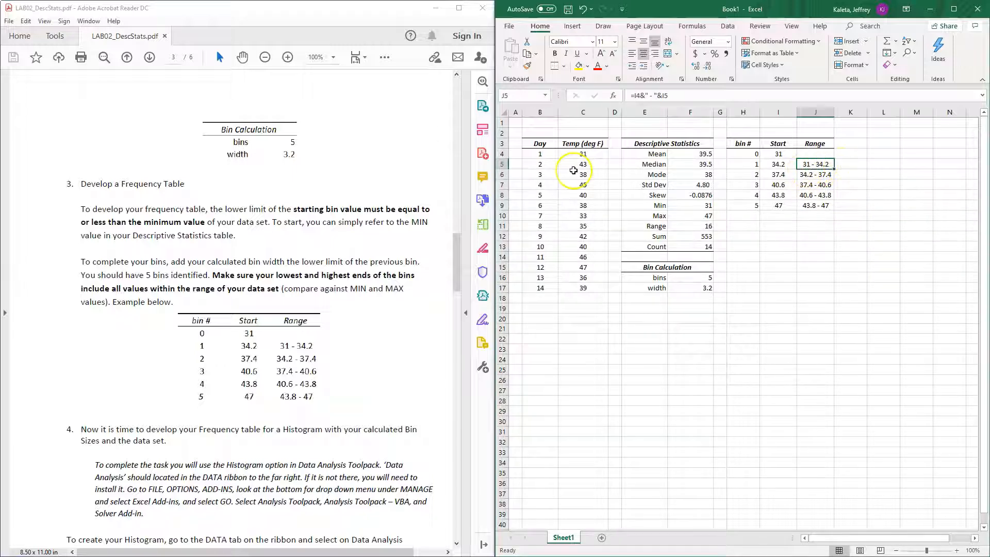
pyautogui.click(595, 154)
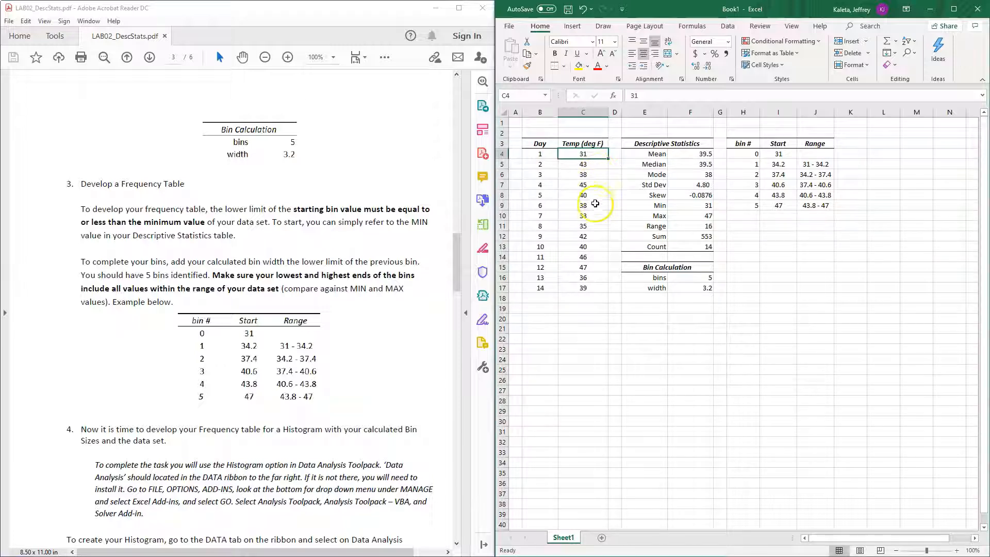
pyautogui.keyDown('ctrl'); pyautogui.click(592, 215); pyautogui.keyUp('ctrl')
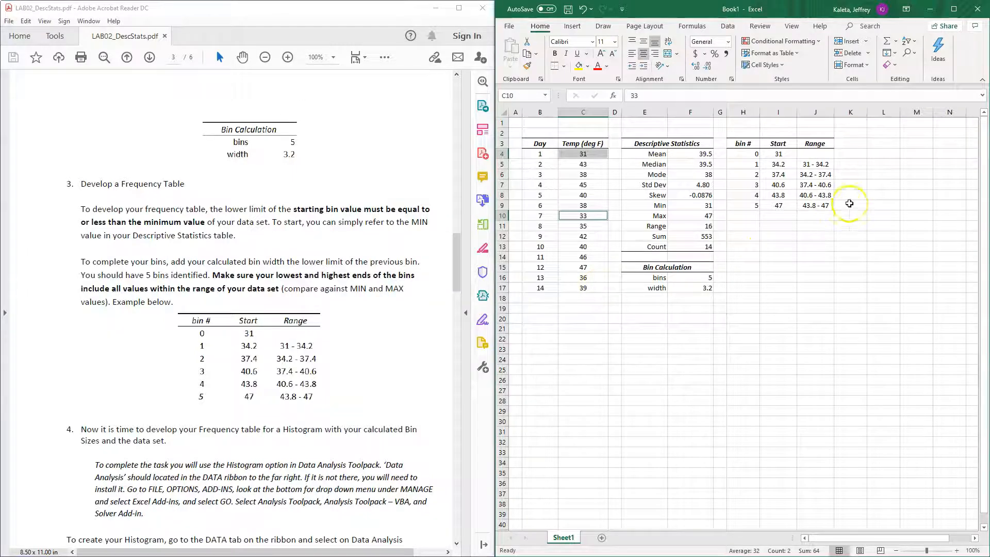
pyautogui.click(842, 166)
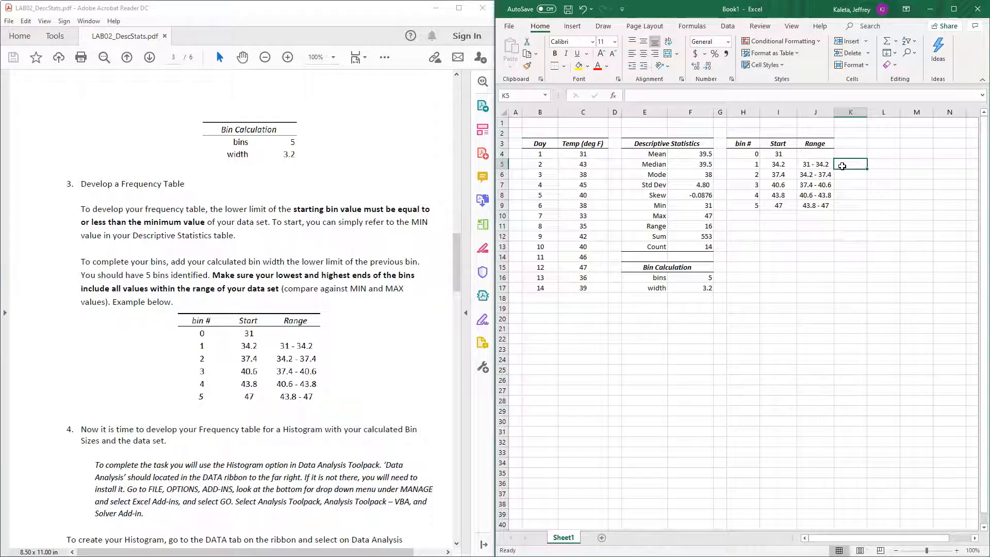
pyautogui.write('2')
pyautogui.press('Return')
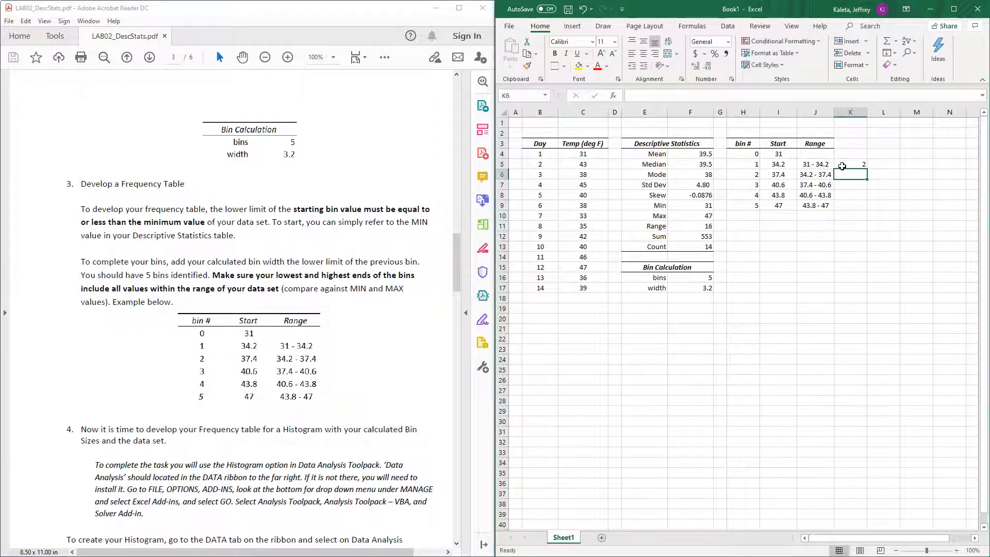
pyautogui.write('2')
pyautogui.press('Return')
pyautogui.write('5')
pyautogui.press('Return')
pyautogui.write('2')
pyautogui.press('Return')
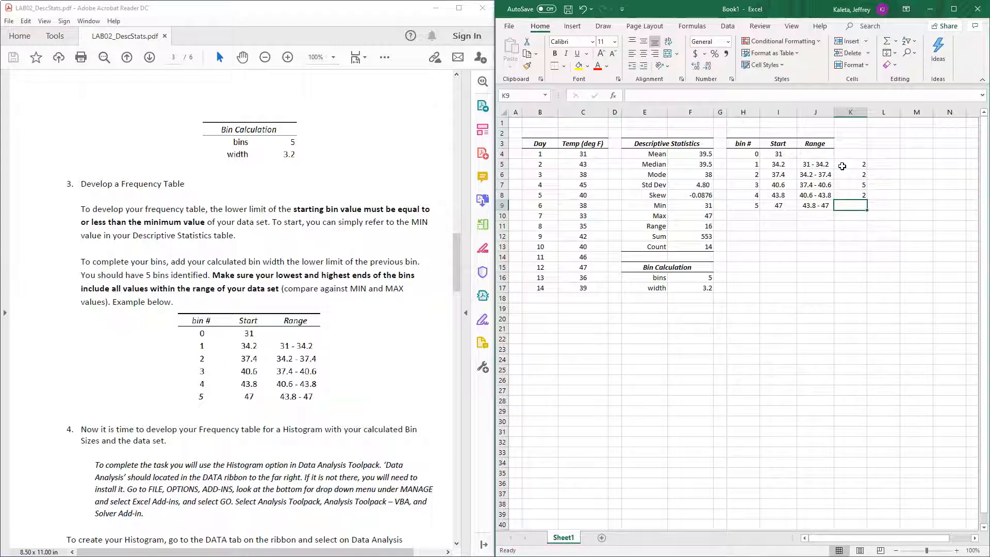
pyautogui.moveTo(850, 154); pyautogui.dragTo(867, 203)
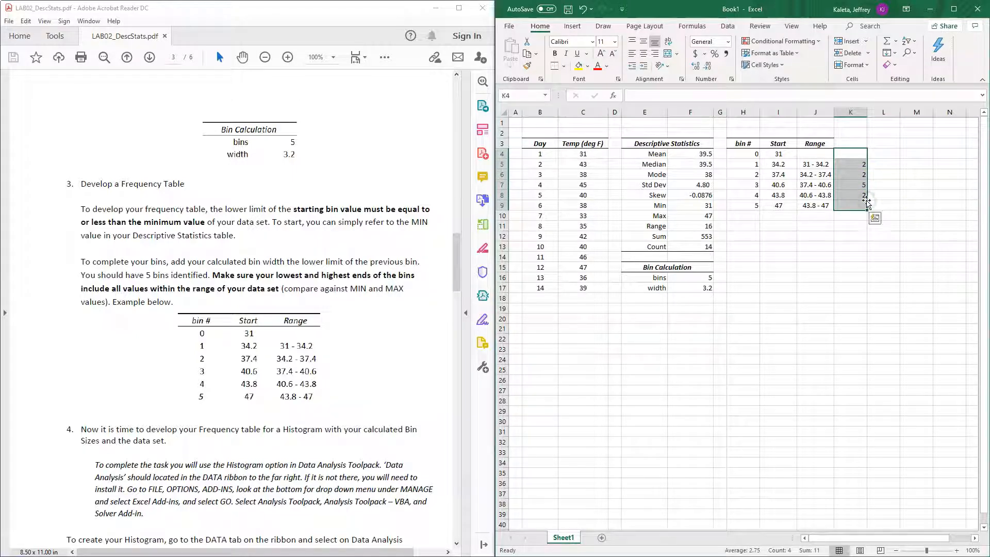
pyautogui.press('Delete')
pyautogui.click(851, 256)
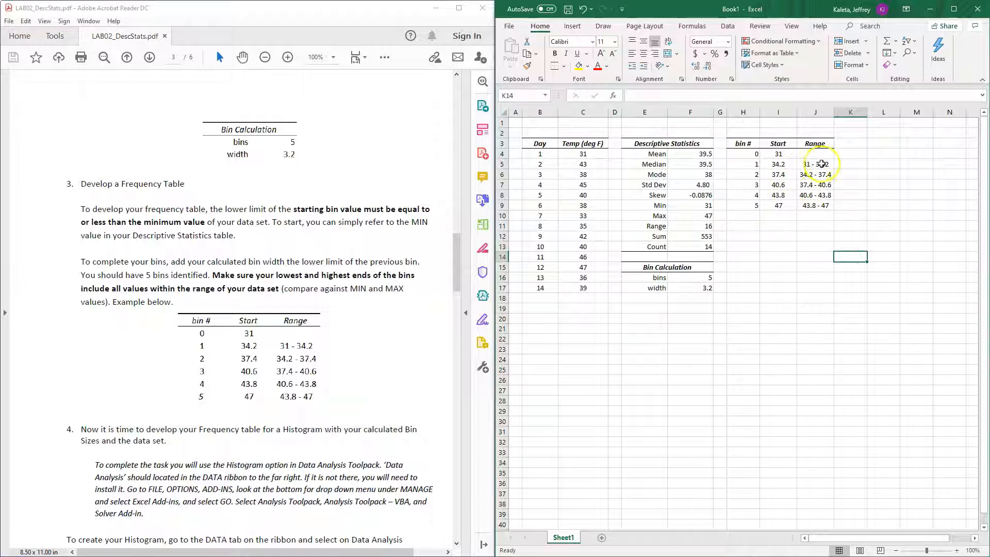
pyautogui.click(756, 238)
pyautogui.moveTo(757, 242); pyautogui.dragTo(785, 291)
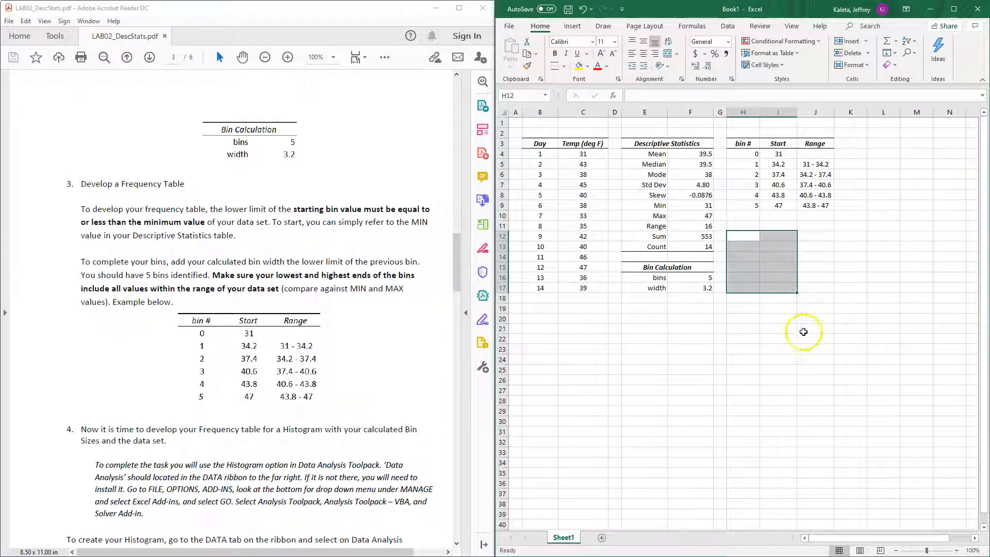
pyautogui.moveTo(816, 164); pyautogui.dragTo(817, 206)
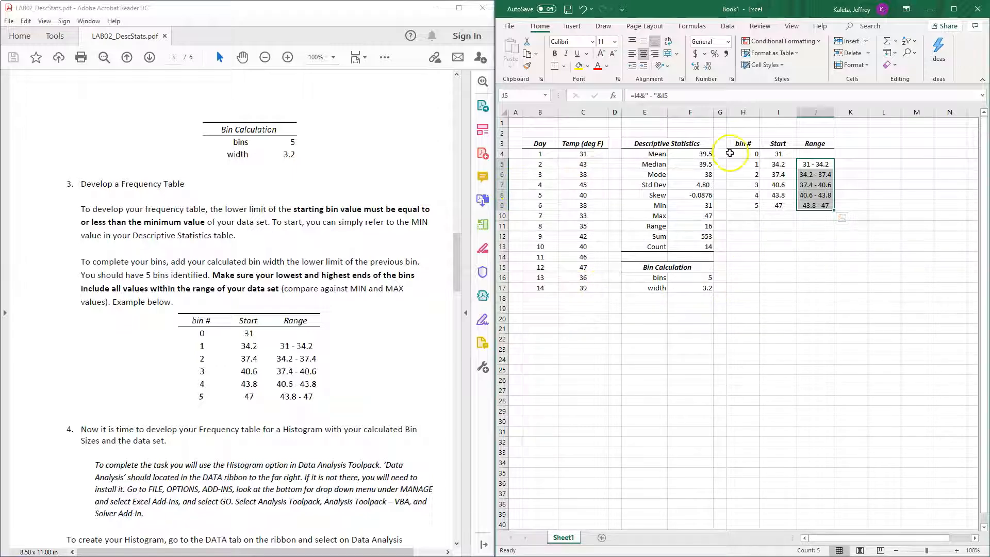
pyautogui.click(776, 268)
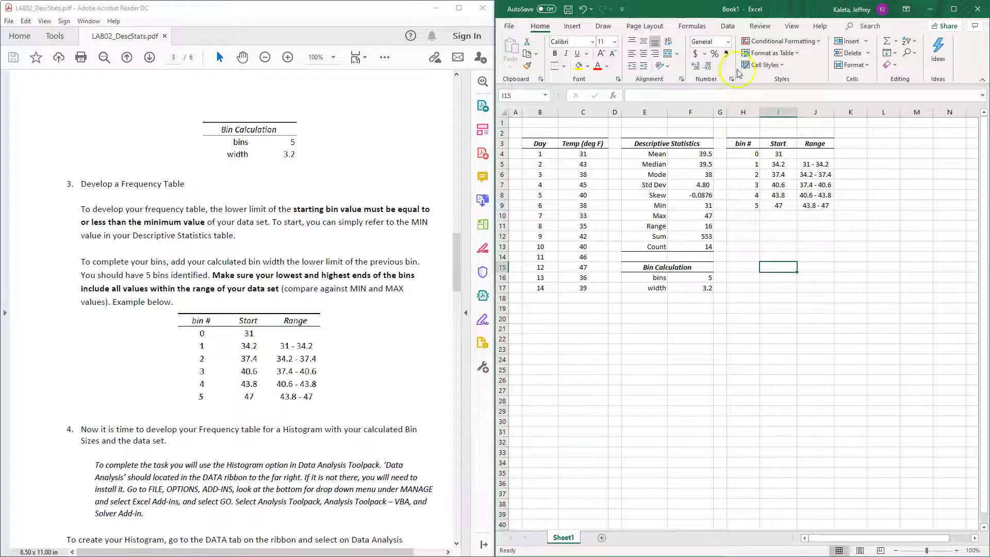
pyautogui.click(728, 26)
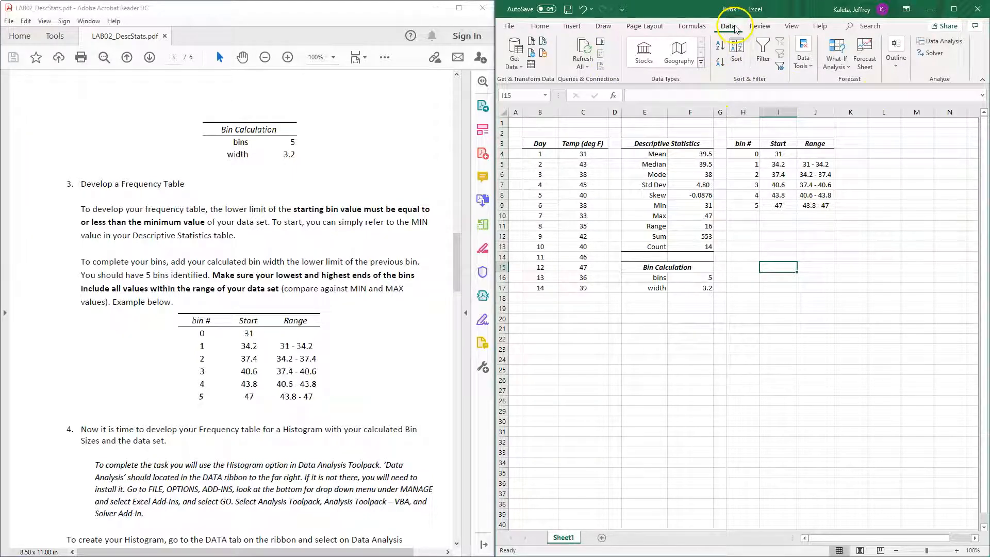
pyautogui.click(955, 41)
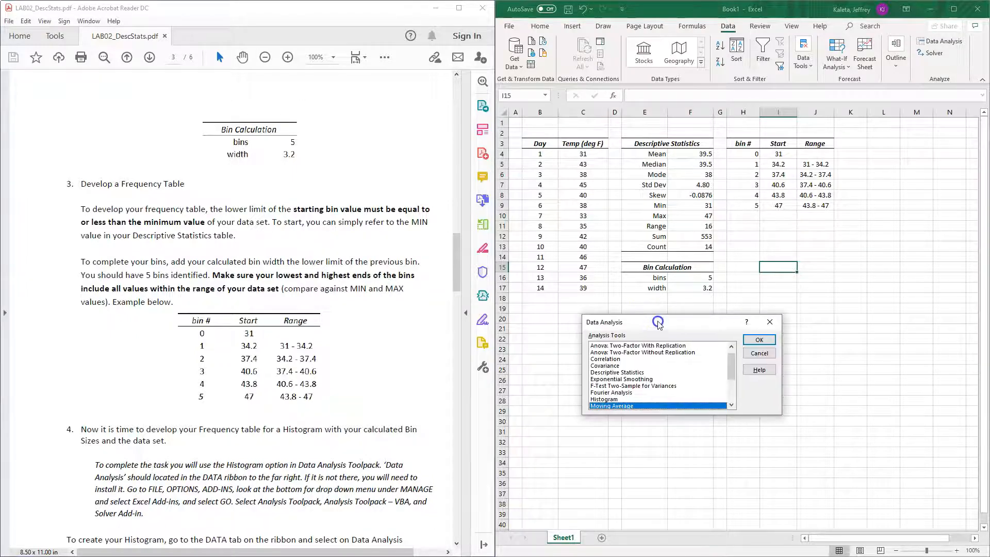
pyautogui.click(653, 366)
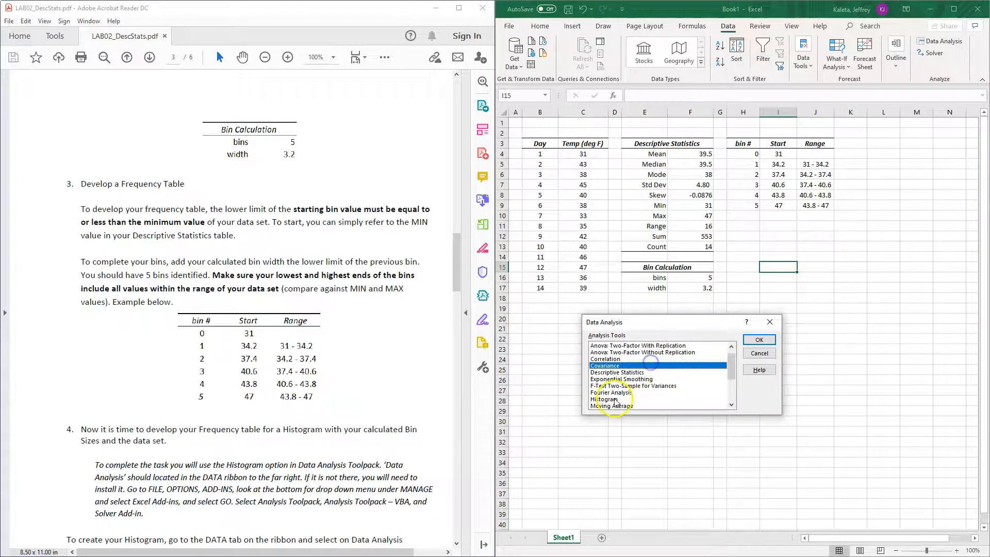
pyautogui.click(614, 399)
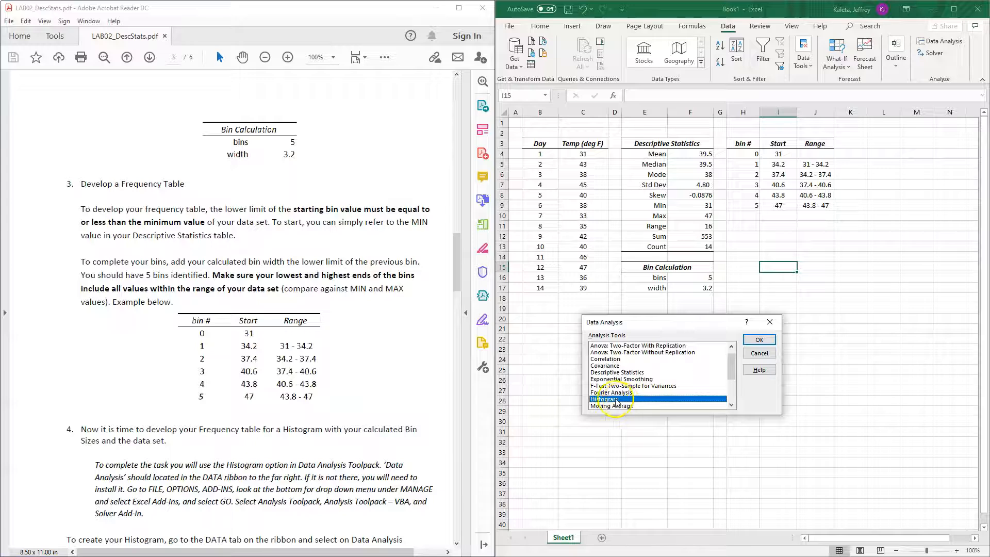
pyautogui.click(759, 340)
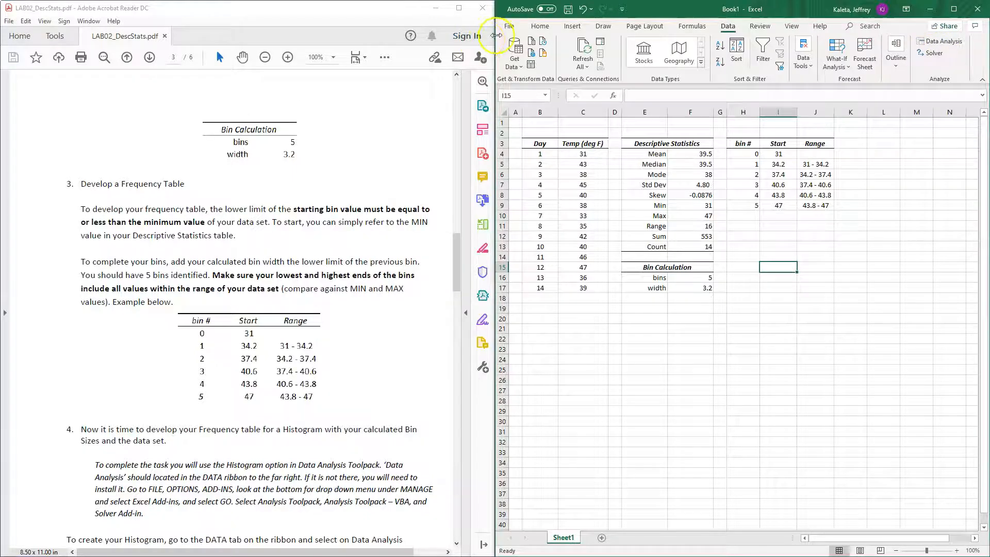
# - Check in the Excel Add-ins manager that Analysis ToolPak, Analysis ToolPak - VBA and Solver Add-in are enabled
pyautogui.click(510, 26)
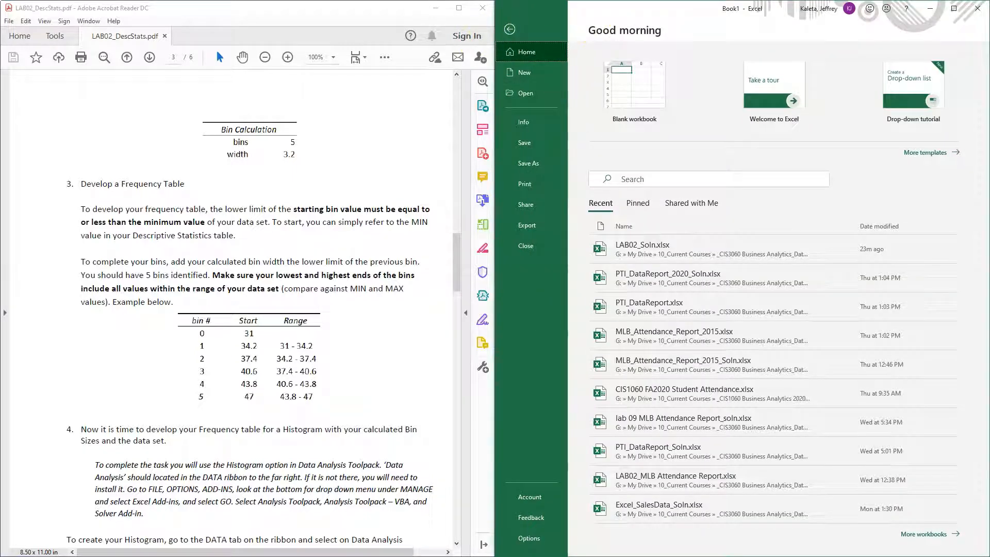
pyautogui.click(529, 538)
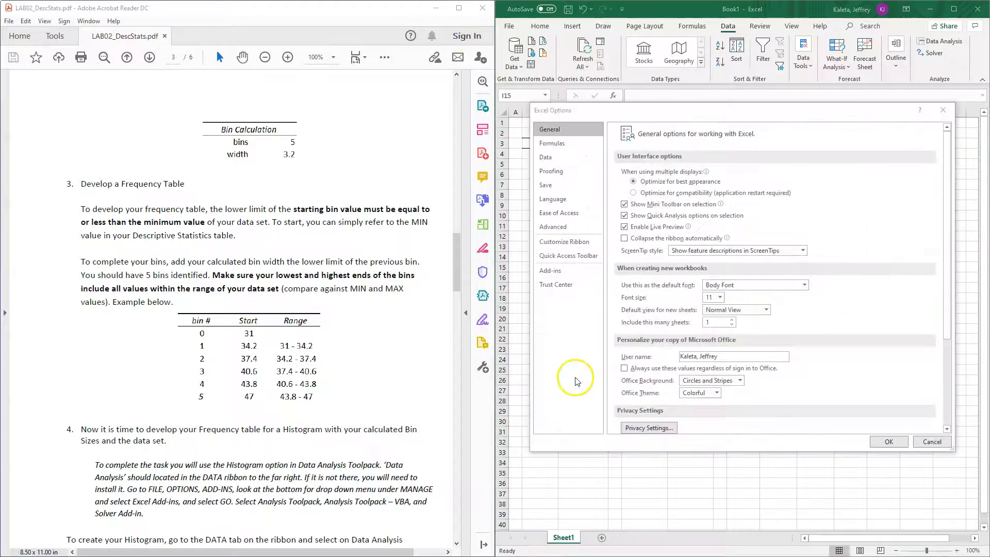
pyautogui.click(559, 271)
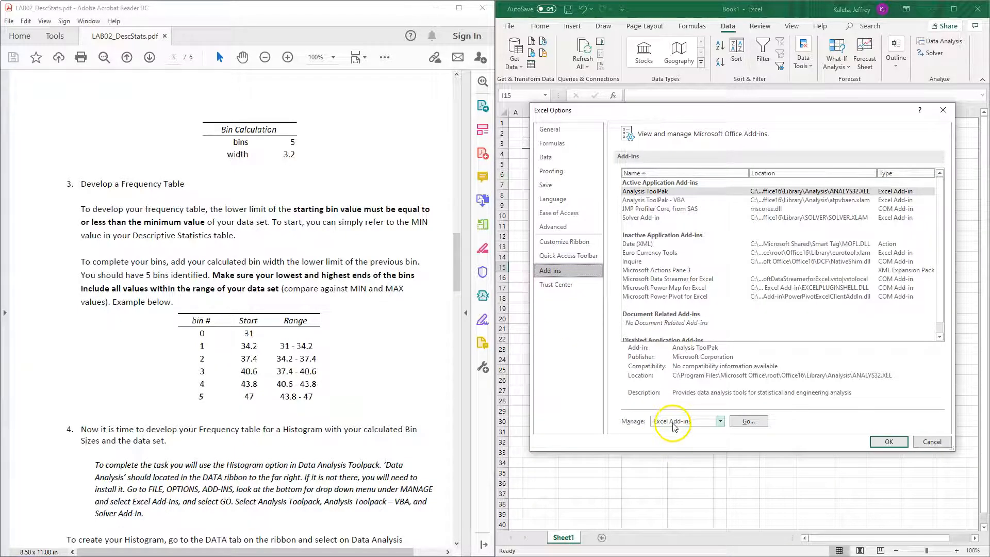
pyautogui.click(748, 421)
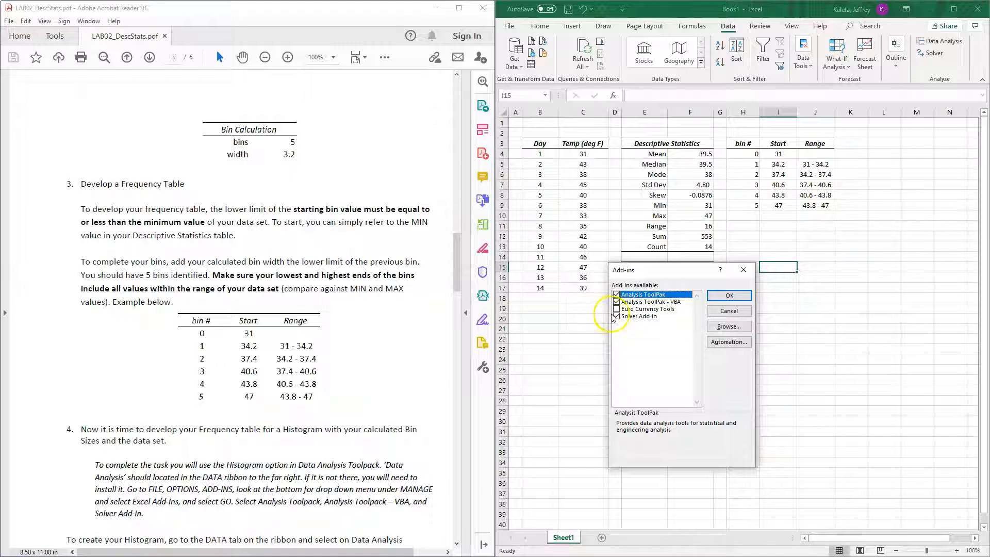
pyautogui.click(729, 296)
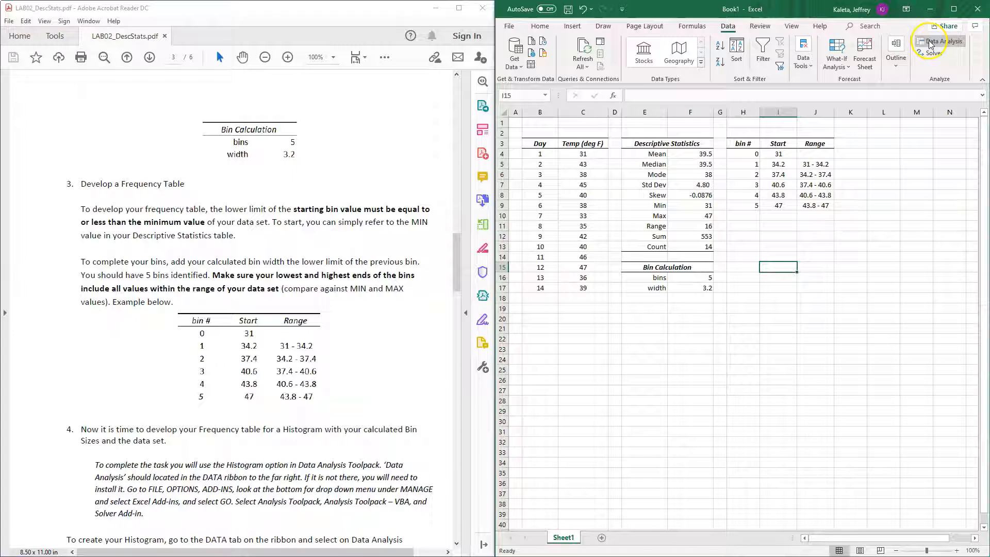
pyautogui.press('alt')
pyautogui.moveTo(916, 45); pyautogui.dragTo(932, 27)
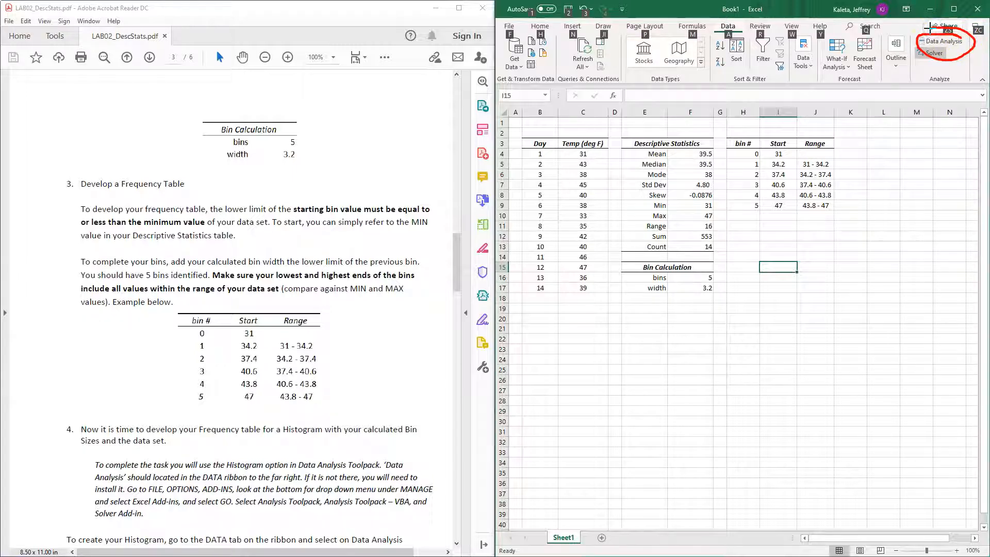
pyautogui.press('Escape')
pyautogui.press('Escape')
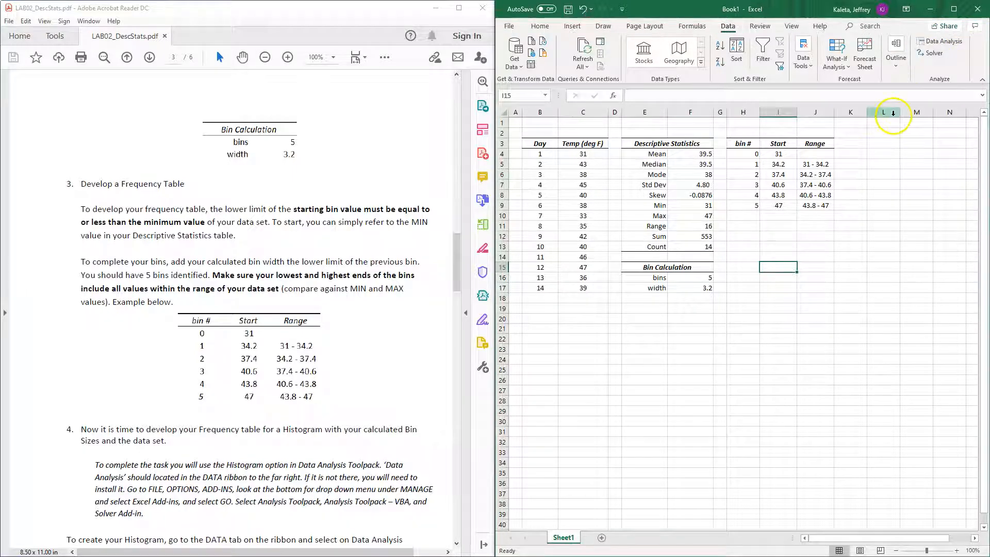
pyautogui.click(798, 283)
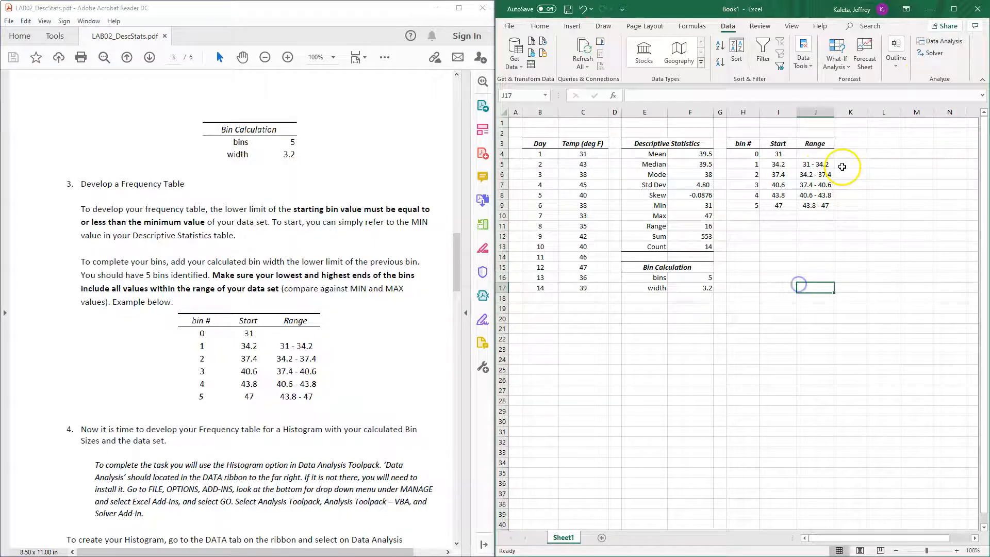
# - Start the Histogram data analysis tool and set its input range to the temperatures in C4:C17
pyautogui.click(939, 41)
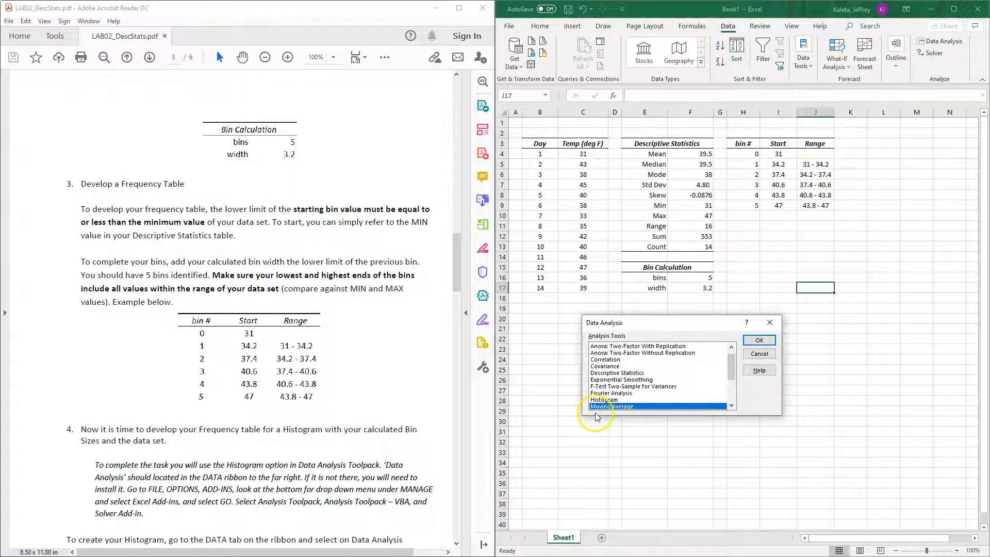
pyautogui.click(606, 400)
pyautogui.click(758, 340)
pyautogui.moveTo(658, 302); pyautogui.dragTo(741, 344)
pyautogui.click(821, 365)
pyautogui.moveTo(589, 154); pyautogui.dragTo(599, 288)
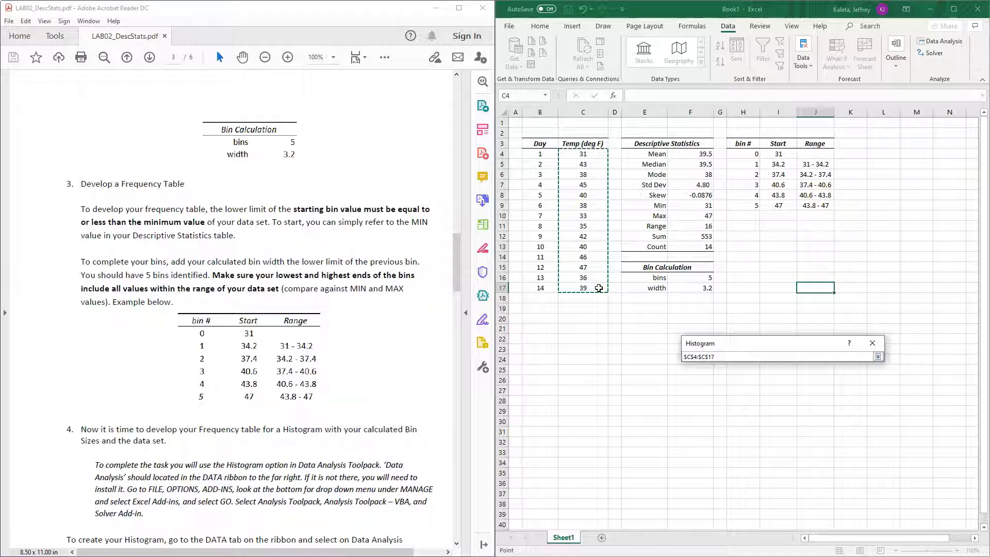
pyautogui.press('Return')
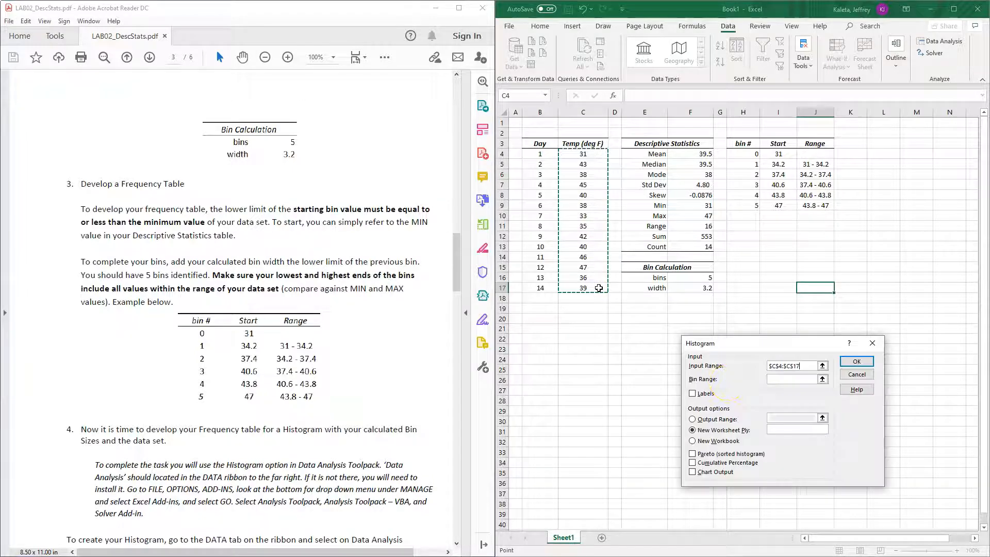
# - Set the histogram's bin range to the Start values in I5:I9, leaving out bin 0
pyautogui.click(822, 379)
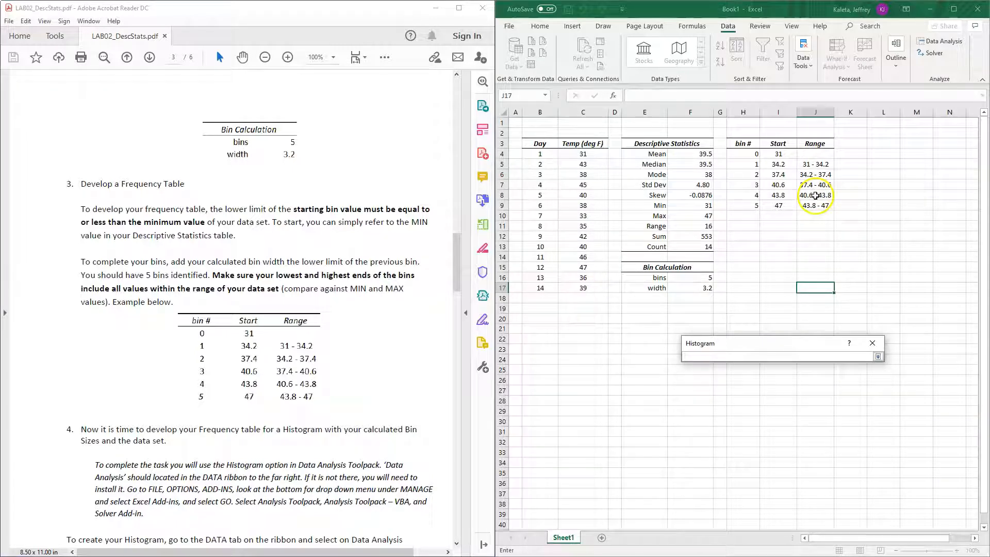
pyautogui.moveTo(781, 164); pyautogui.dragTo(787, 202)
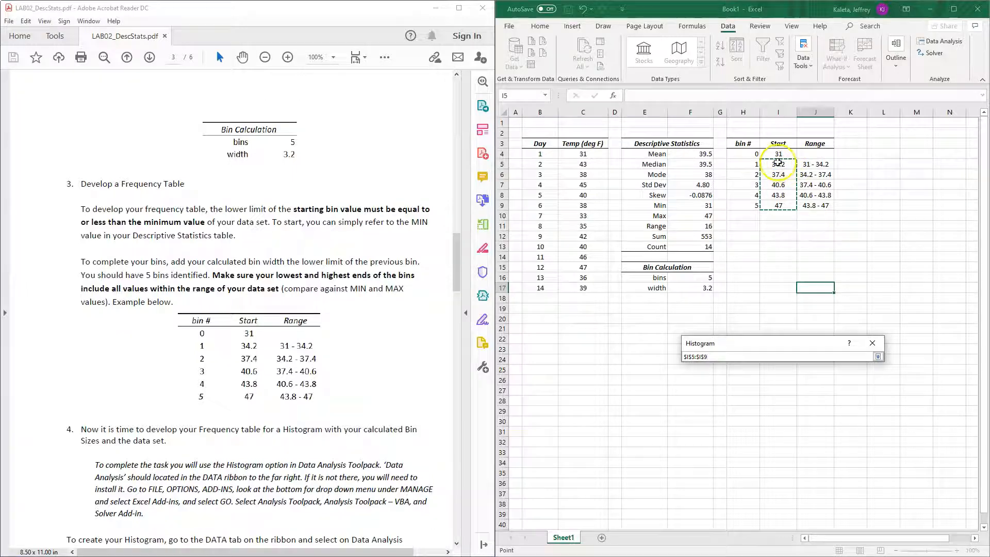
pyautogui.press('Return')
pyautogui.click(770, 366)
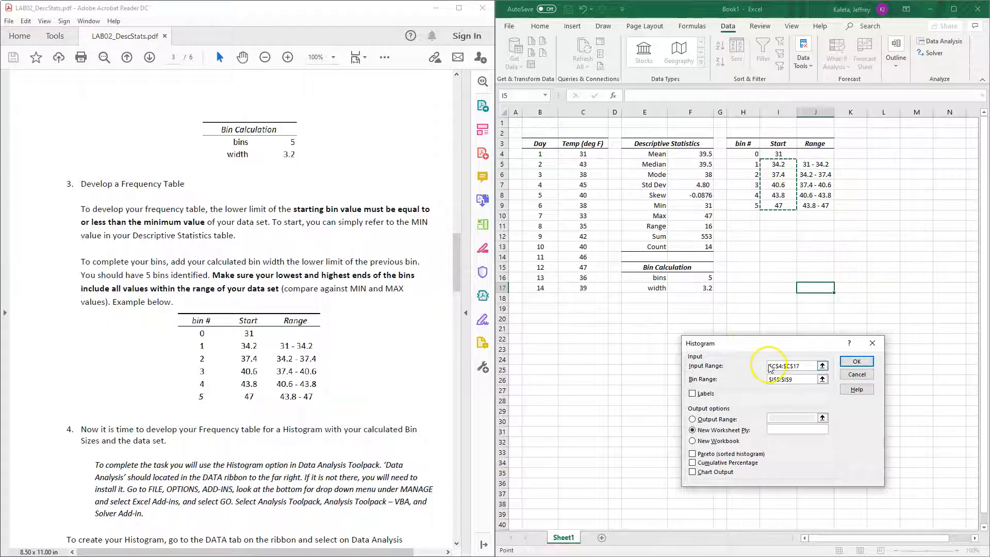
# - Set the histogram's output range to H12 on the current sheet and generate the frequency table
pyautogui.click(692, 420)
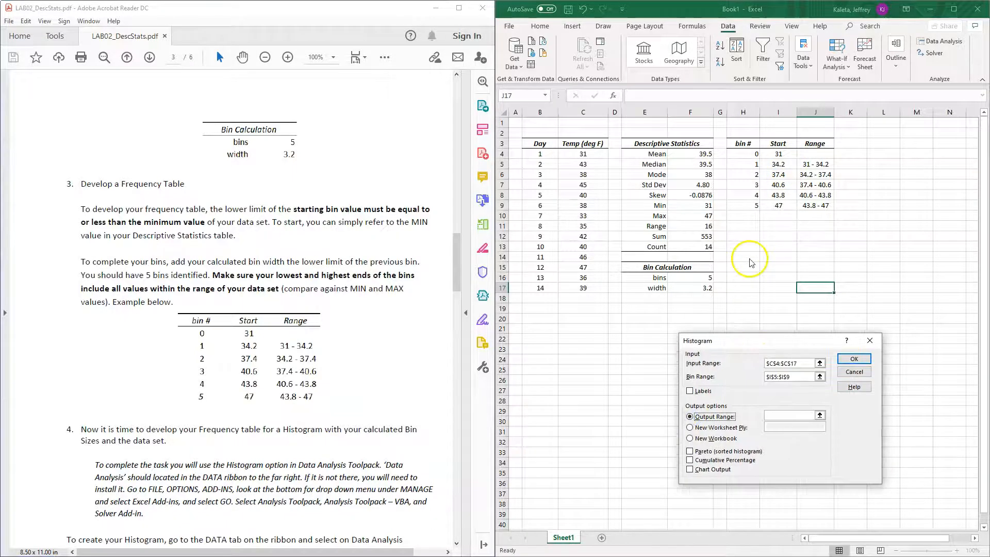
pyautogui.click(743, 237)
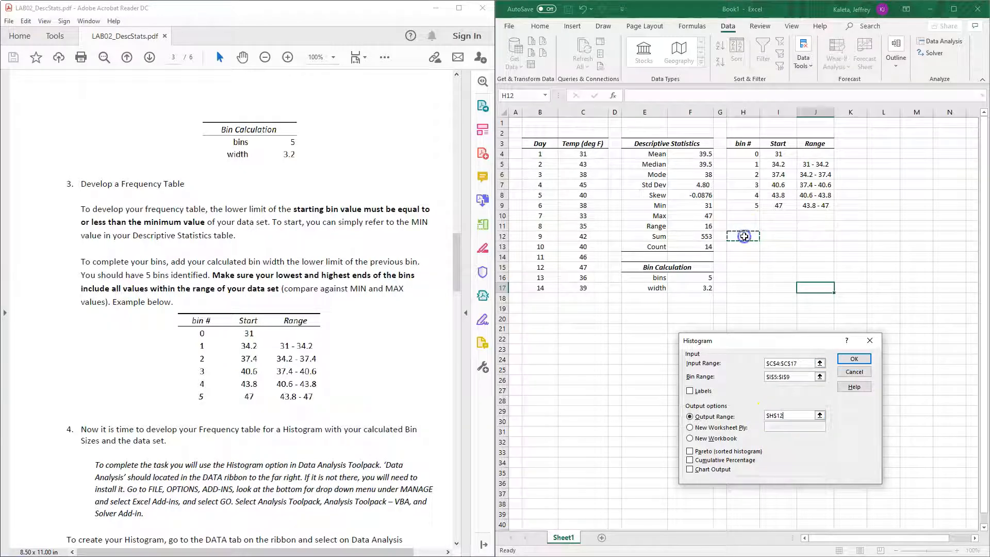
pyautogui.click(865, 360)
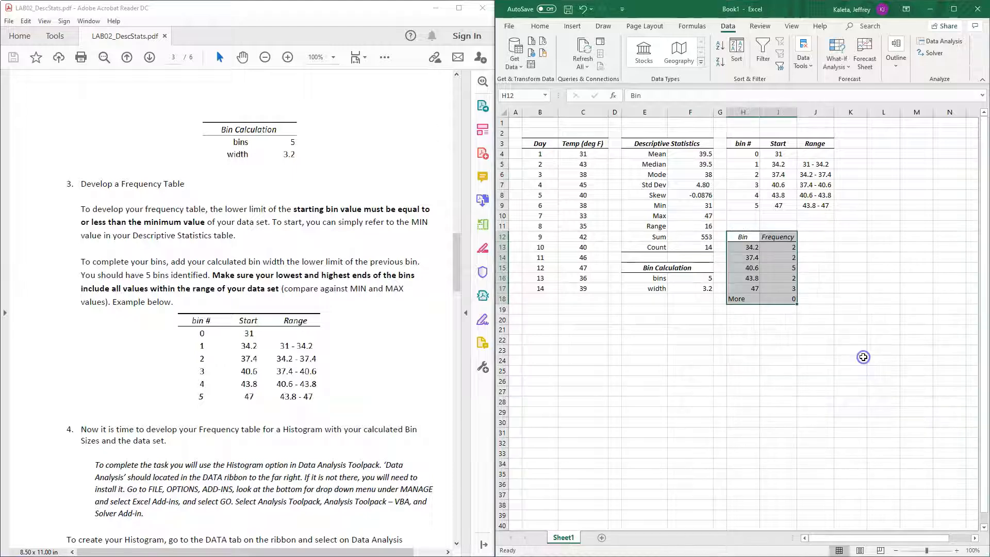
# - Widen columns I and J slightly so the Frequency header fits
pyautogui.click(801, 352)
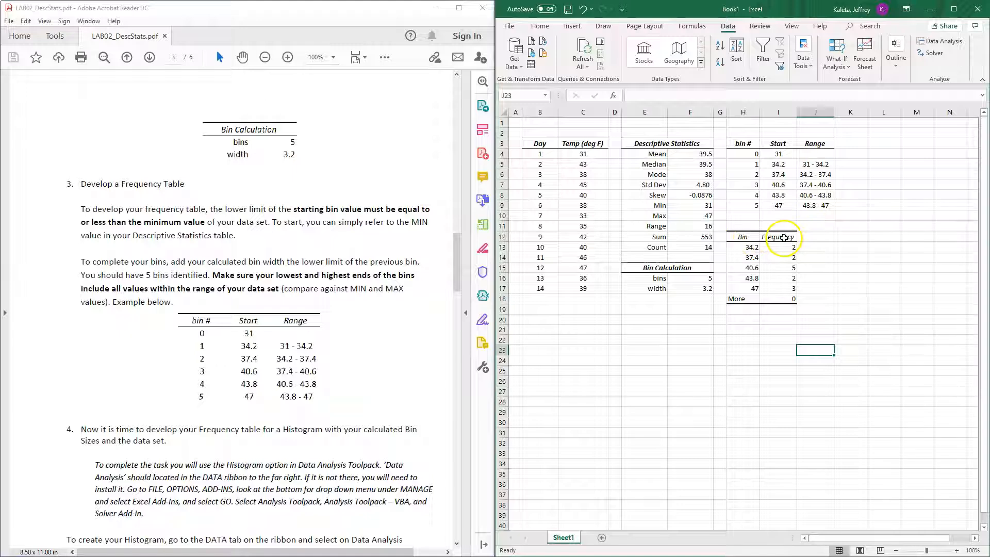
pyautogui.click(836, 266)
pyautogui.moveTo(778, 112)
pyautogui.mouseDown()
pyautogui.moveTo(815, 112)
pyautogui.moveTo(802, 112)
pyautogui.mouseUp()
pyautogui.click(841, 268)
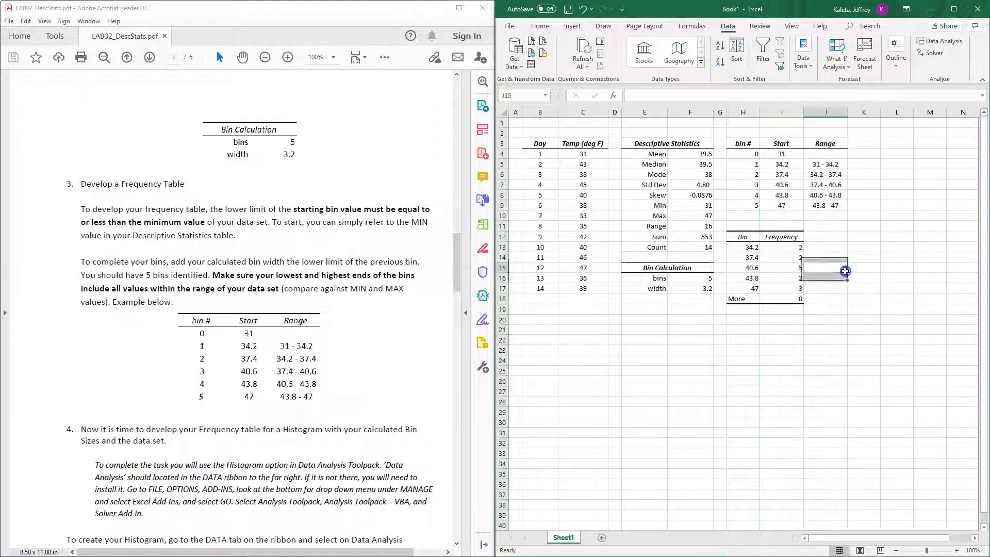
pyautogui.click(812, 332)
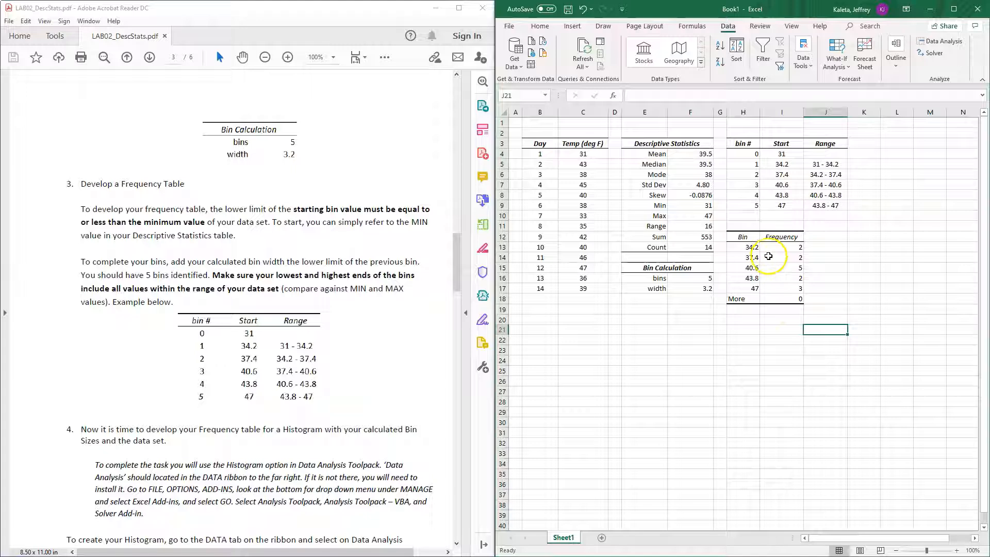
# - Move the Bin and Frequency table from H12:I18 up one row to H11:I17
pyautogui.click(755, 300)
pyautogui.moveTo(755, 300); pyautogui.dragTo(784, 301)
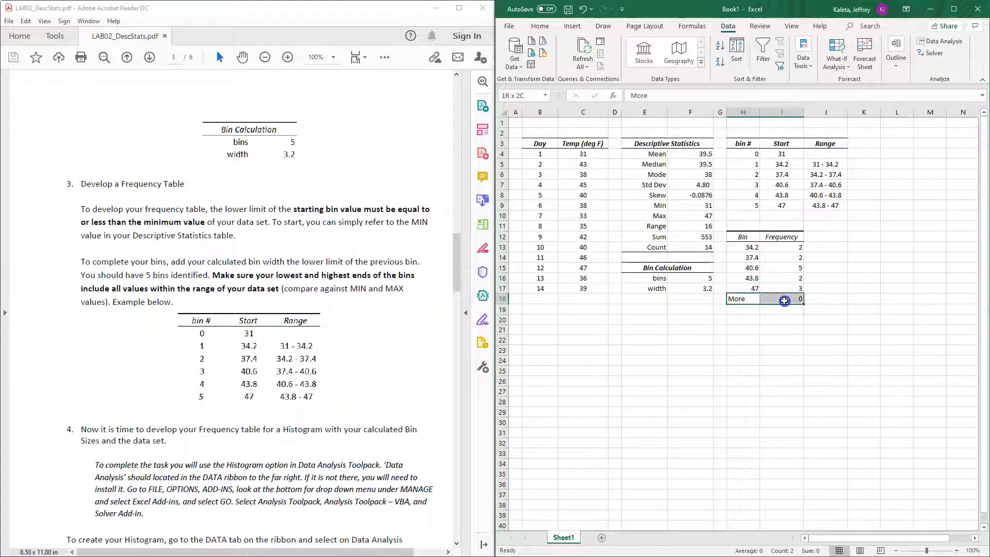
pyautogui.moveTo(743, 237); pyautogui.dragTo(784, 299)
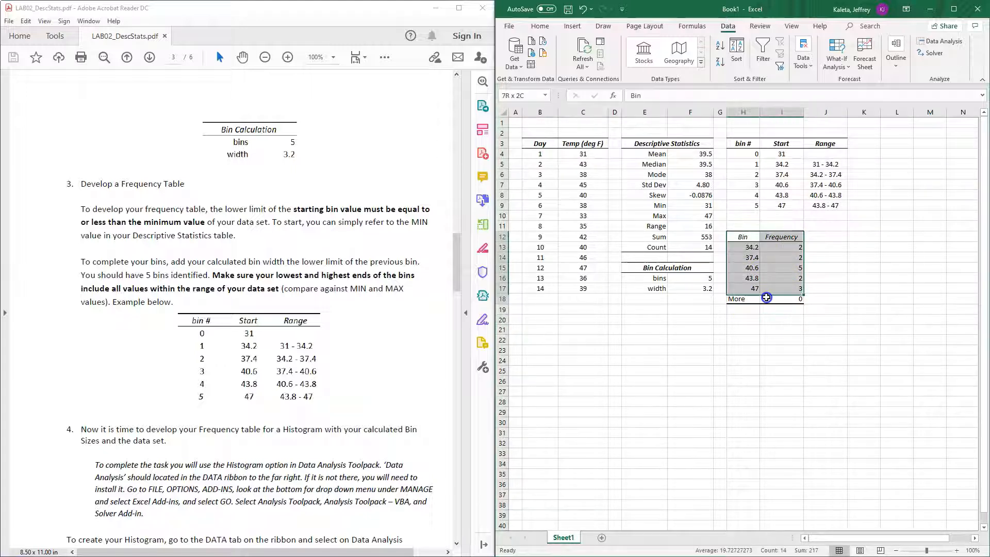
pyautogui.moveTo(770, 232); pyautogui.dragTo(771, 225)
pyautogui.click(774, 371)
pyautogui.click(825, 318)
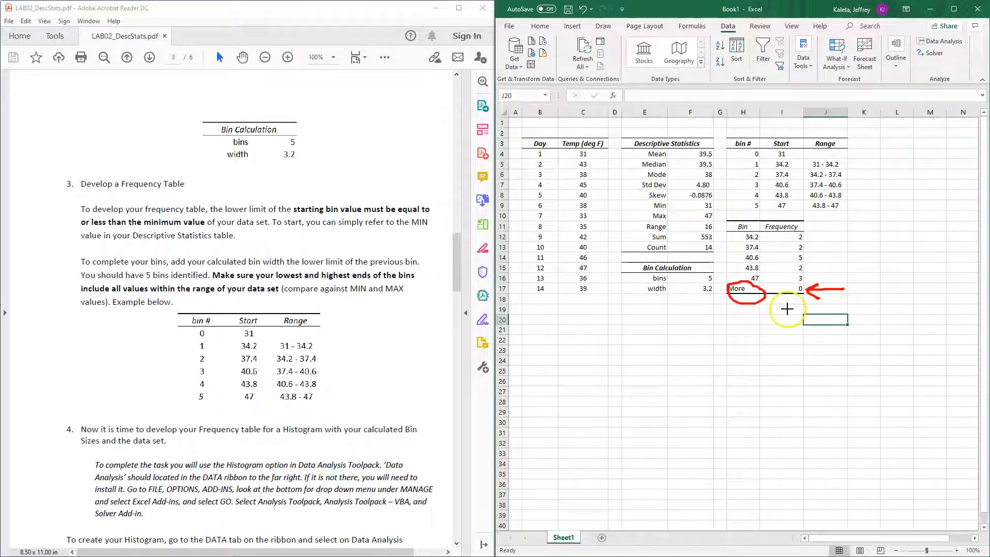
# - Check the sum of the frequencies in I12:I16 and review the bin values in H12:H16
pyautogui.press('Escape')
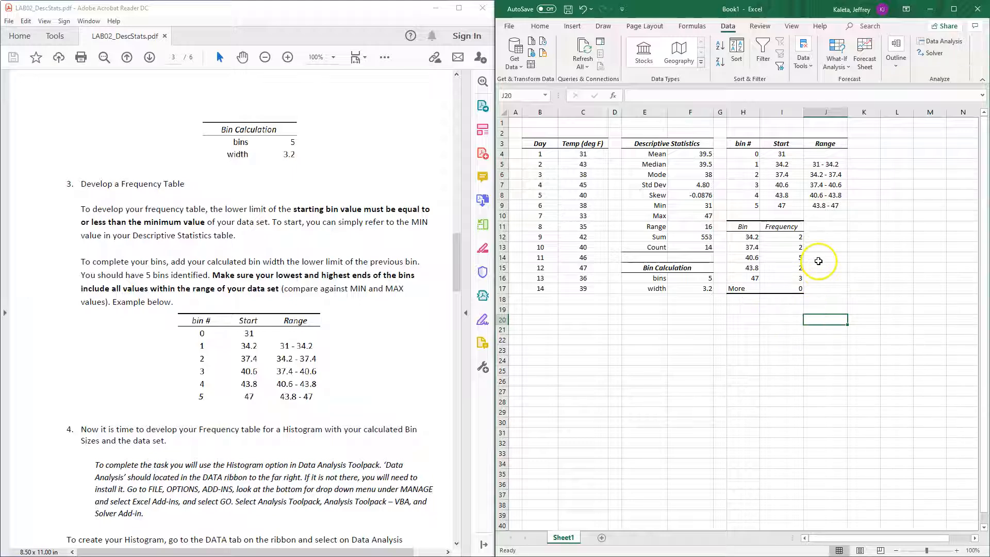
pyautogui.moveTo(797, 239); pyautogui.dragTo(796, 277)
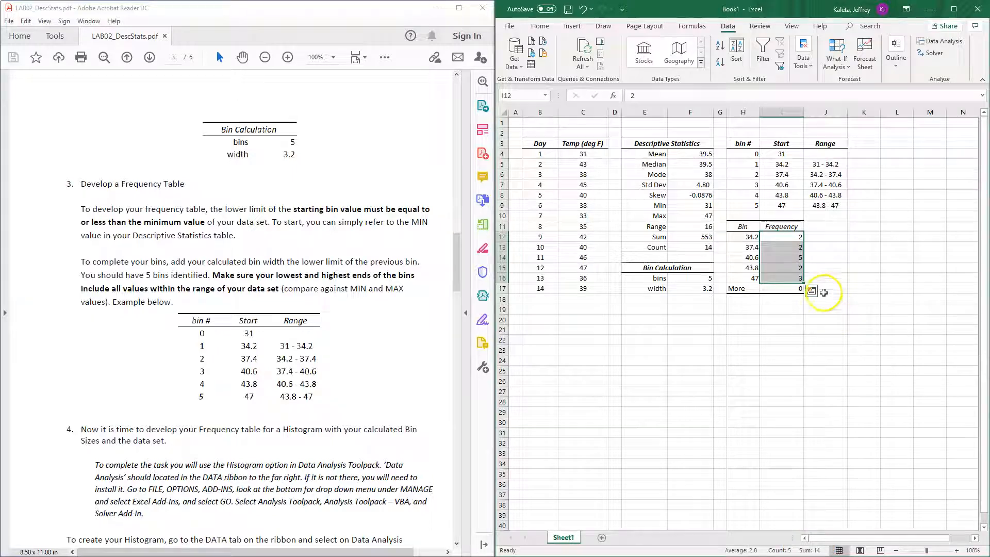
pyautogui.click(827, 267)
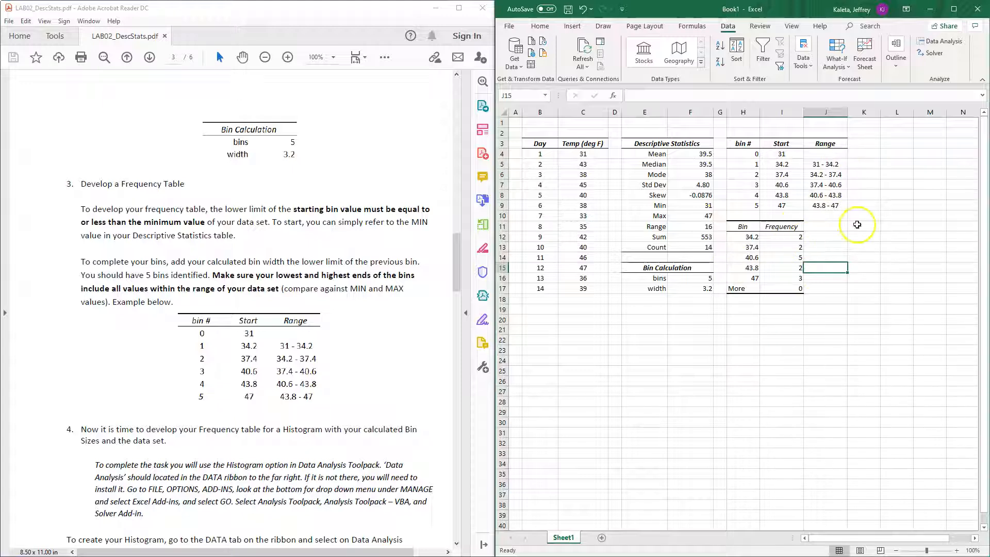
pyautogui.moveTo(749, 236); pyautogui.dragTo(745, 277)
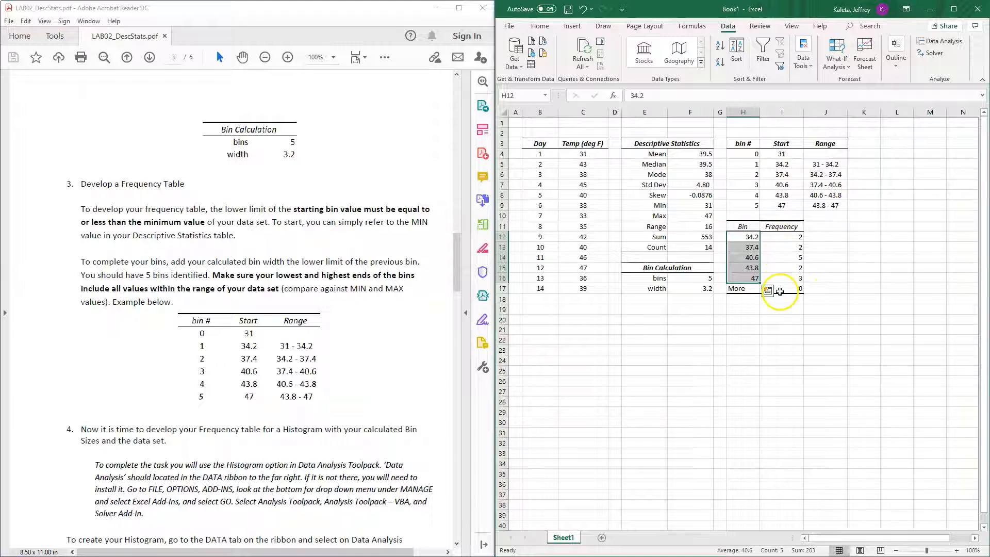
# - Copy the range labels in J5:J9 and paste them as values over the bin values in H12:H16
pyautogui.click(830, 311)
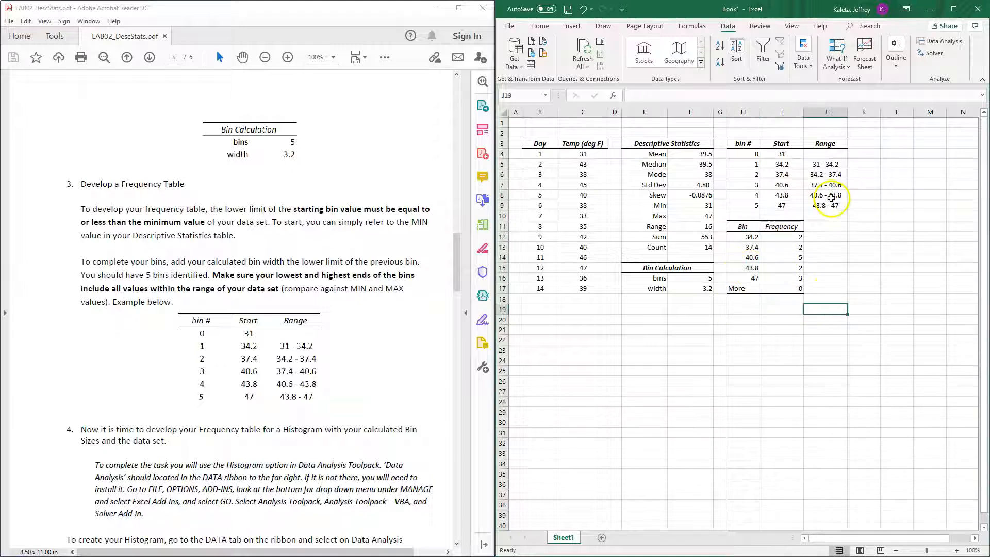
pyautogui.moveTo(834, 164); pyautogui.dragTo(835, 200)
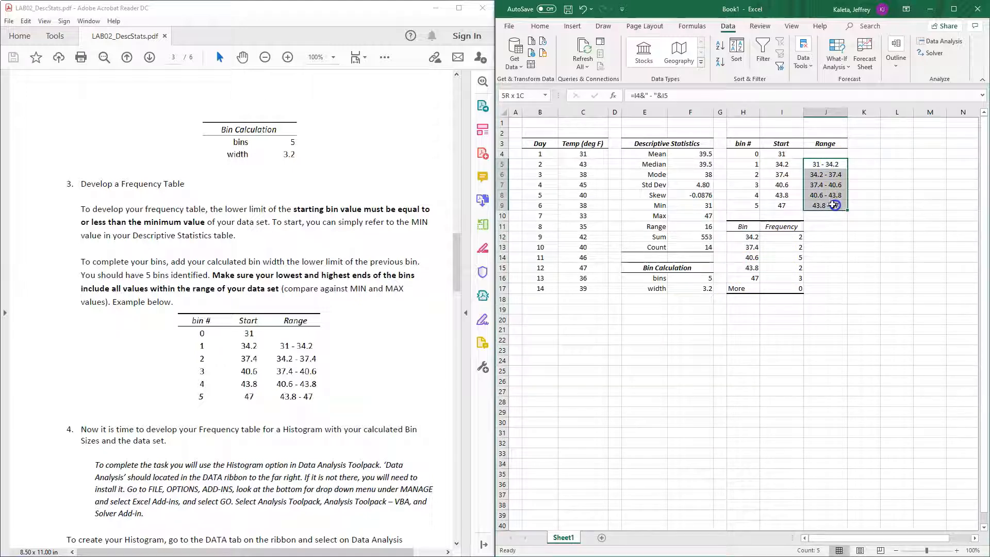
pyautogui.hotkey('ctrl', 'c')
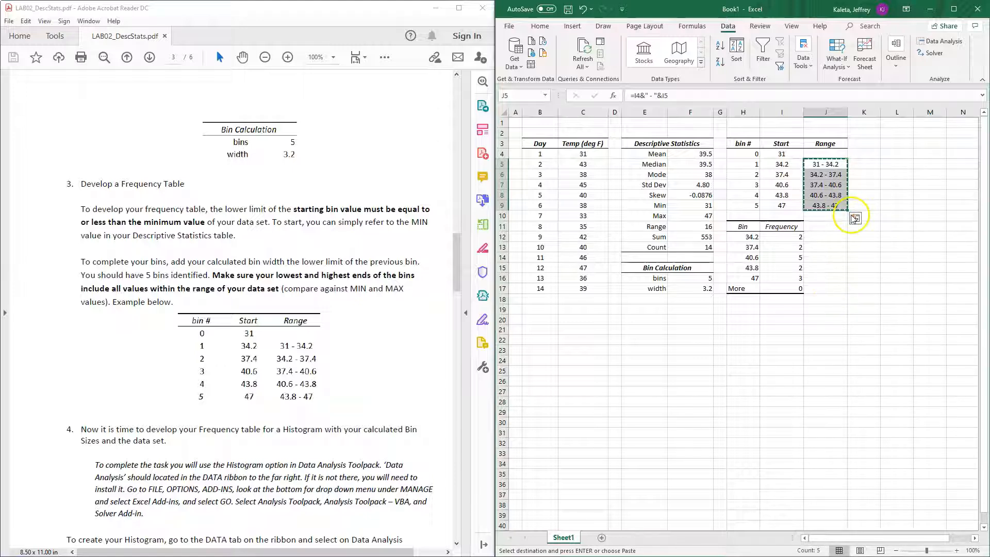
pyautogui.rightClick(746, 237)
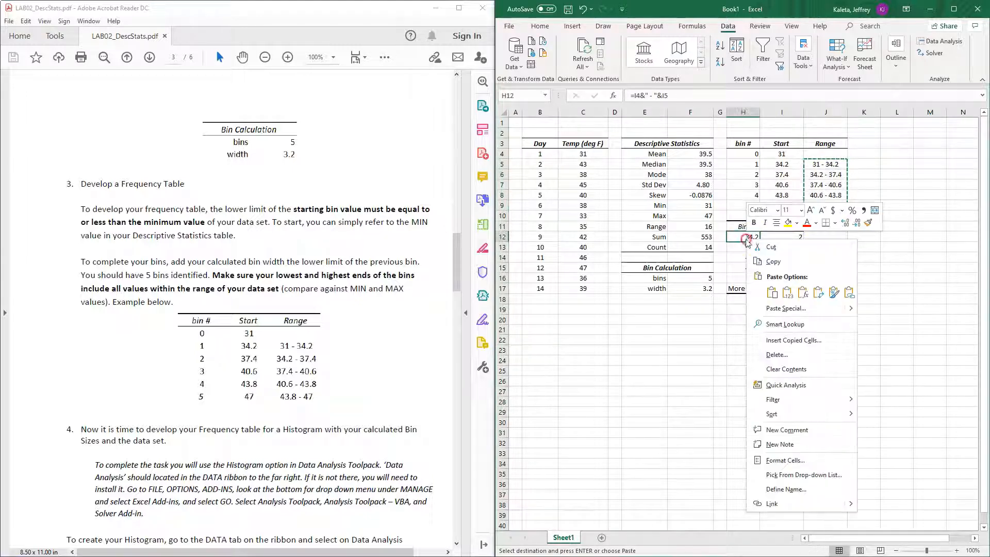
pyautogui.click(789, 292)
pyautogui.click(858, 330)
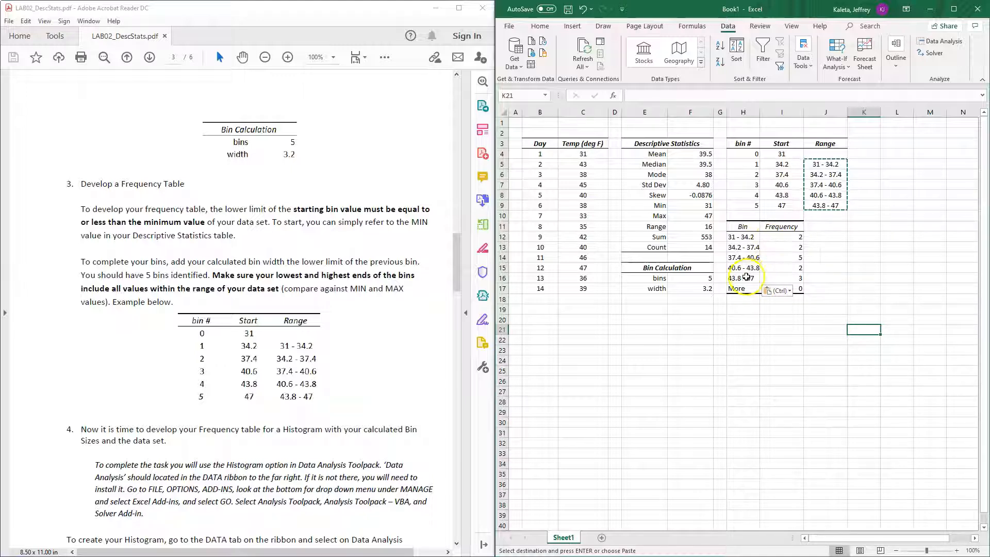
# - Give columns H through J a uniform width that fits the range labels in the Bin column
pyautogui.moveTo(746, 111); pyautogui.dragTo(838, 115)
pyautogui.moveTo(838, 115); pyautogui.dragTo(839, 115)
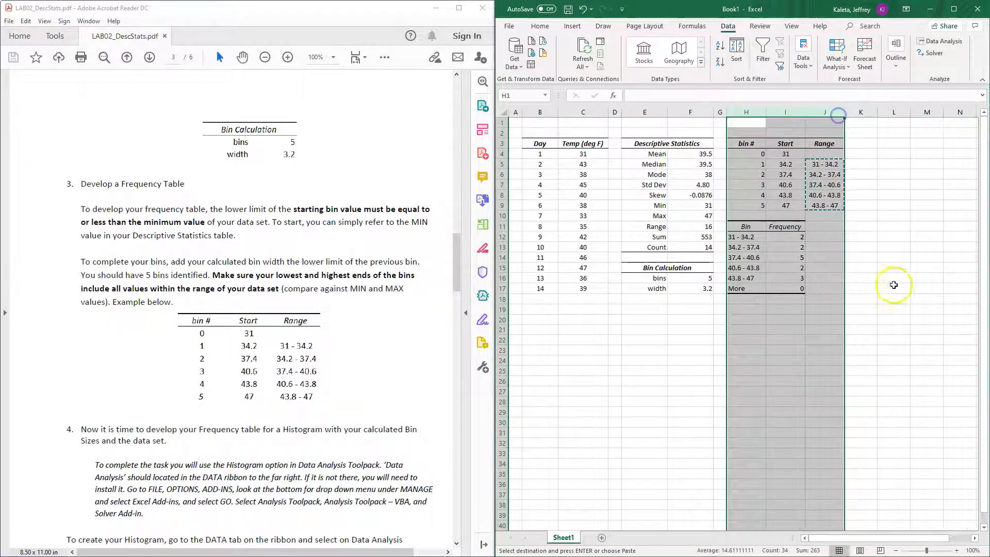
pyautogui.click(889, 287)
# - Center the range labels in H12:H16 horizontally
pyautogui.moveTo(750, 238); pyautogui.dragTo(753, 275)
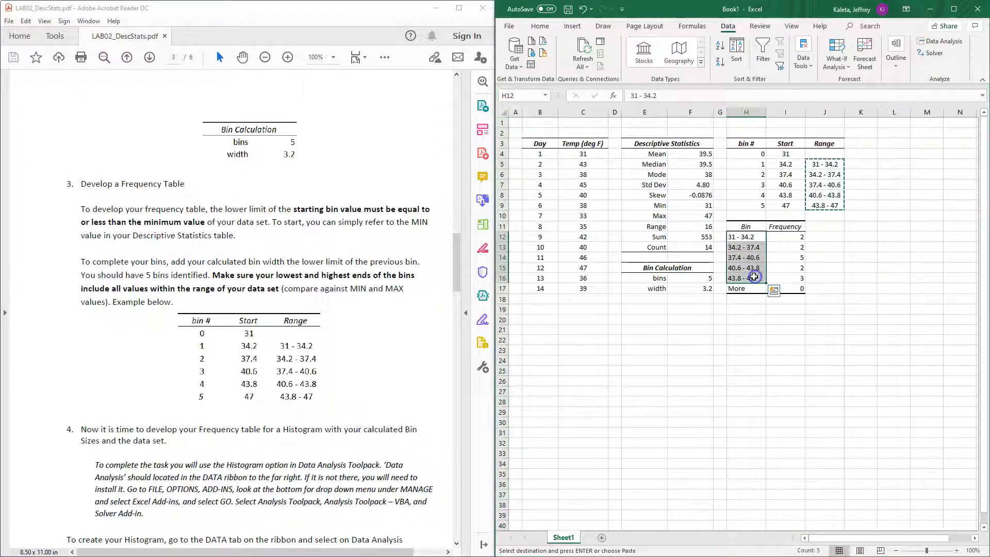
pyautogui.click(540, 26)
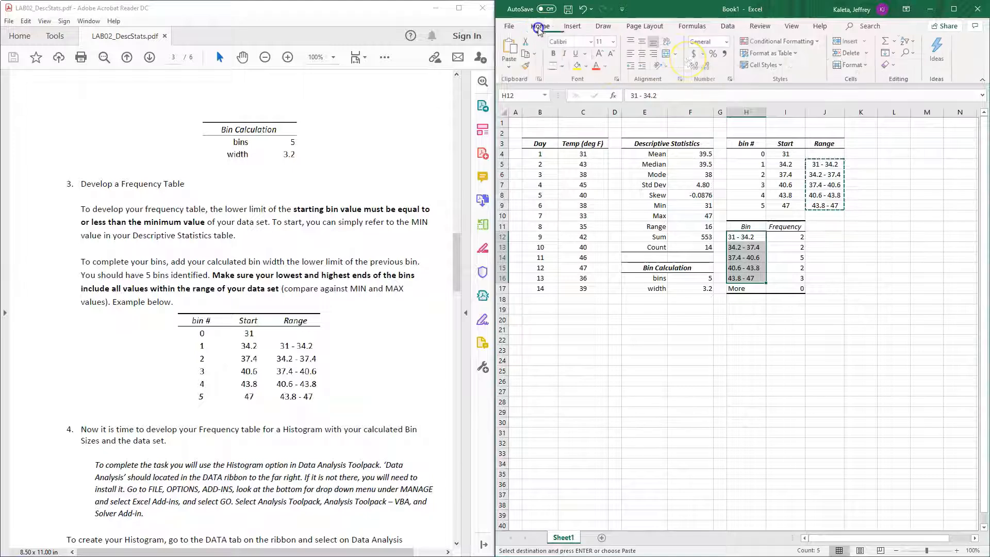
pyautogui.click(644, 58)
pyautogui.click(818, 353)
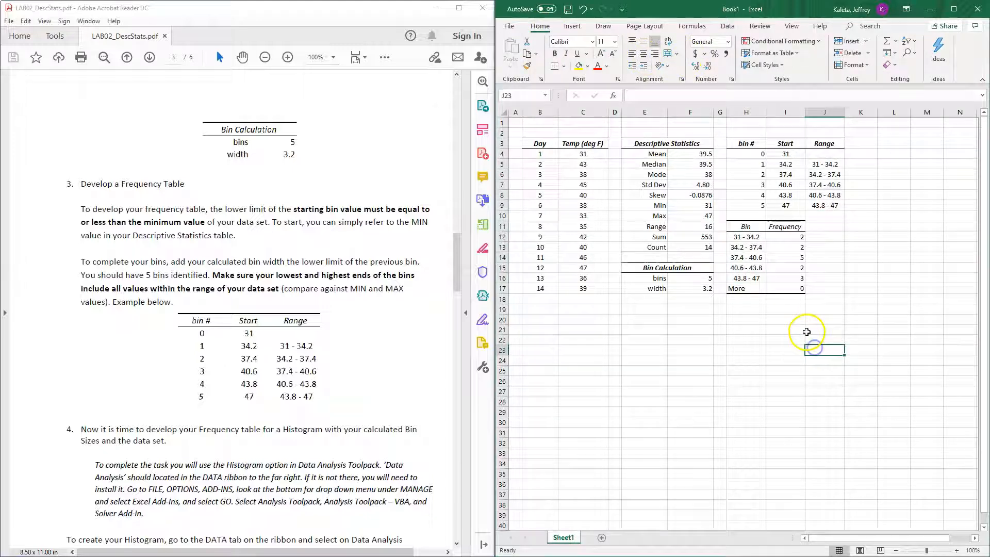
# - Check the range labels and frequencies in the first two rows of the frequency table
pyautogui.click(760, 237)
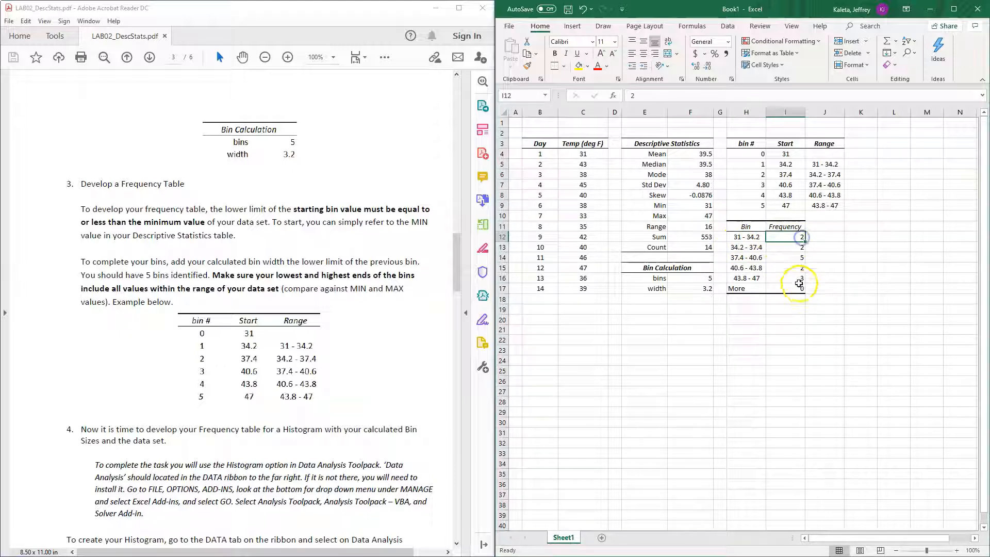
pyautogui.press('Down')
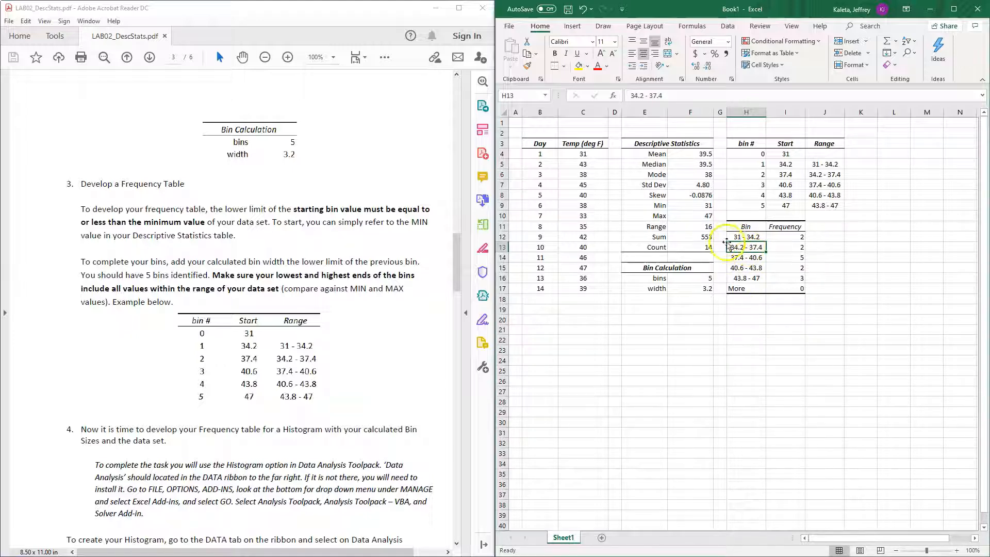
pyautogui.click(793, 251)
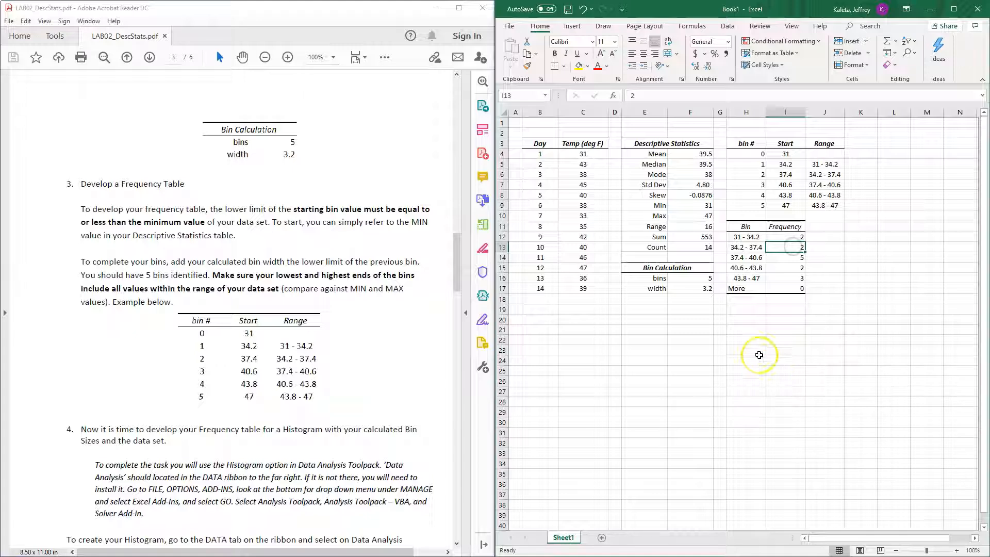
pyautogui.click(821, 329)
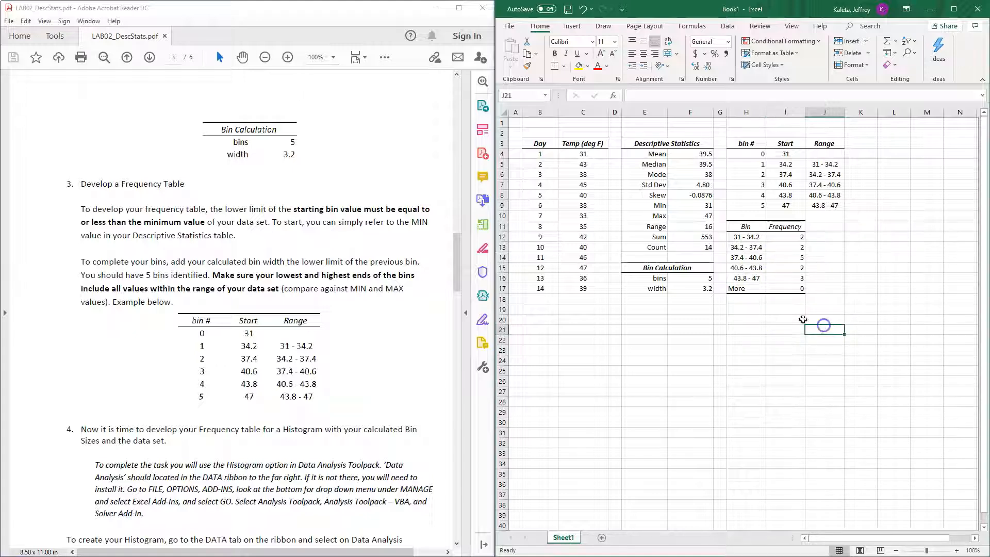
# - Insert a 2-D clustered column chart from H11:I16 and place it just below the frequency table
pyautogui.moveTo(753, 232); pyautogui.dragTo(786, 278)
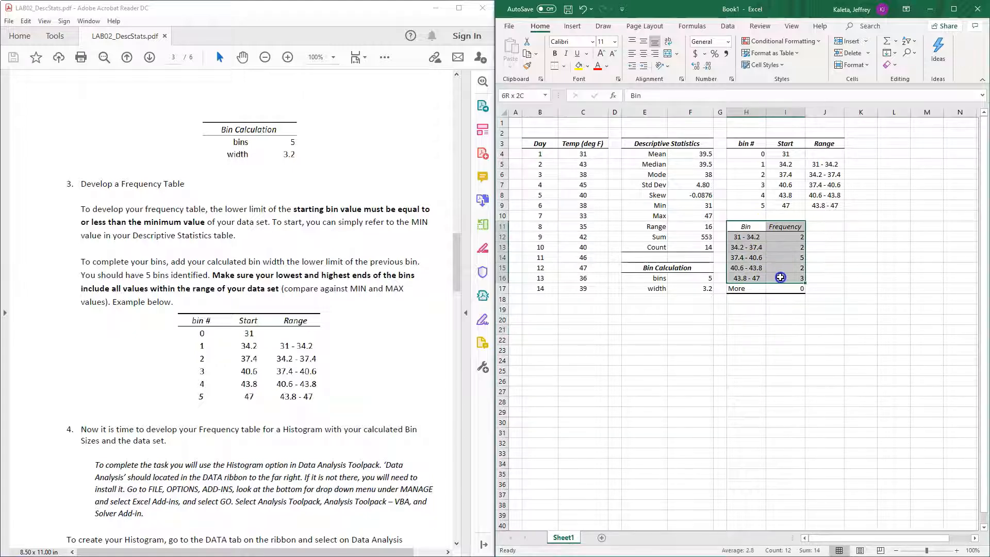
pyautogui.click(573, 28)
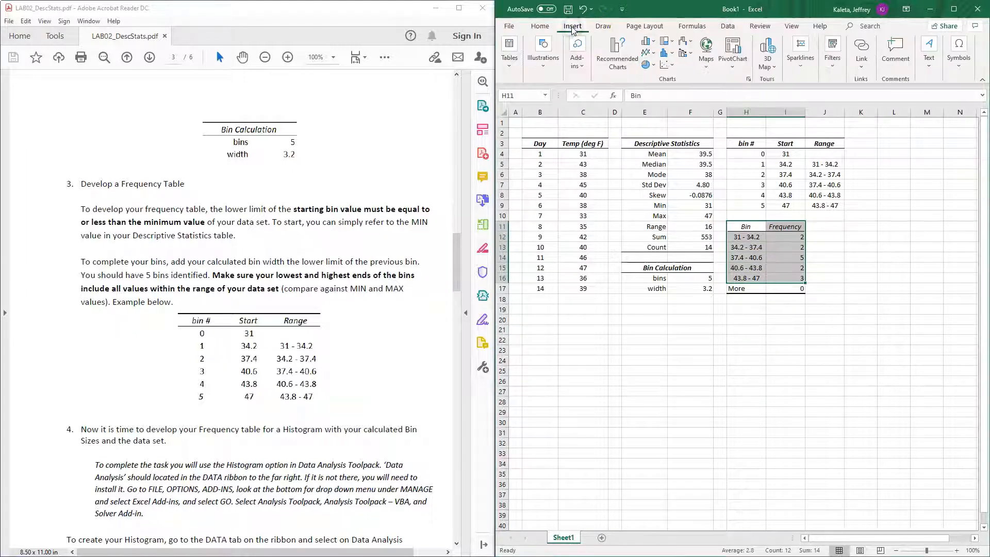
pyautogui.click(653, 40)
pyautogui.click(654, 76)
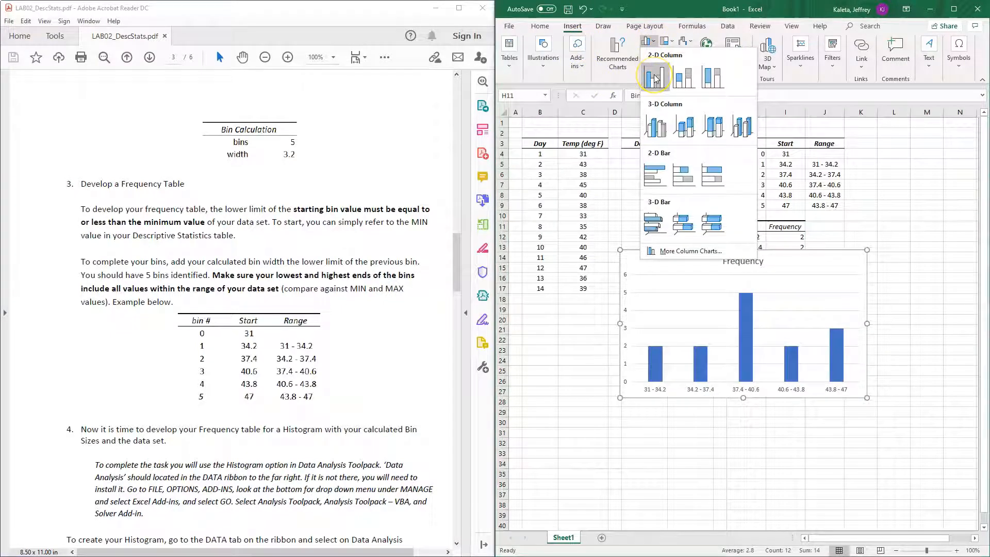
pyautogui.moveTo(781, 263); pyautogui.dragTo(788, 326)
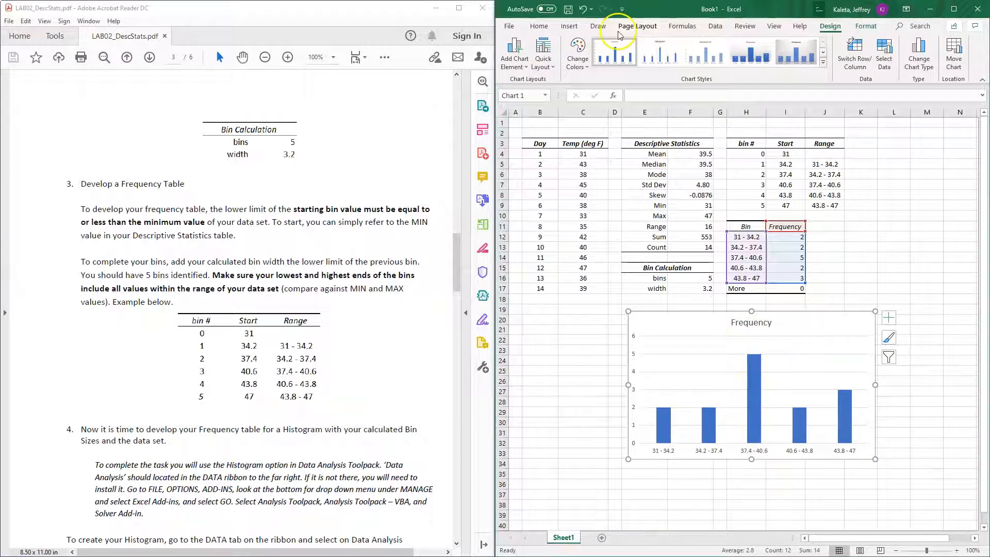
# - Apply the third quick layout, with wide columns and narrow gaps, to the chart and delete its Frequency legend
pyautogui.click(547, 62)
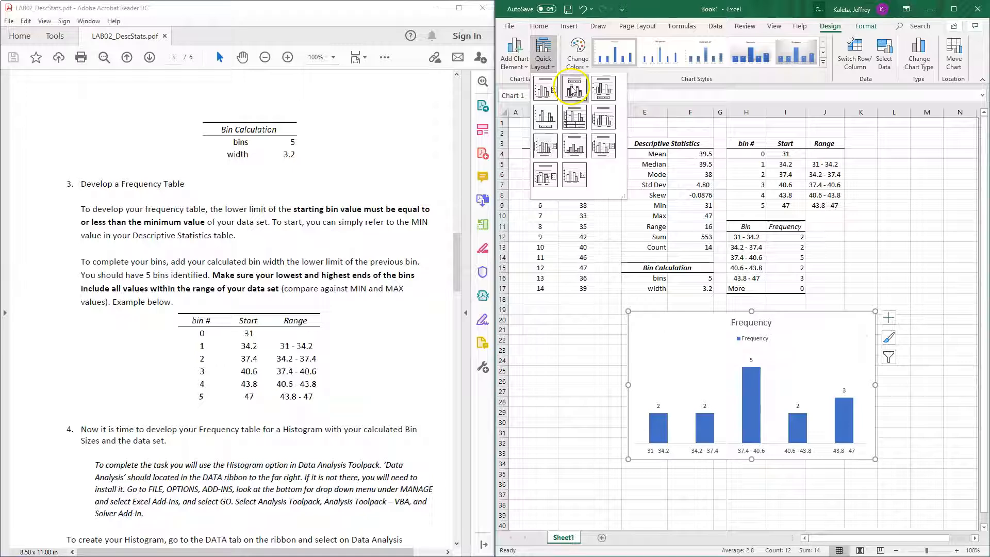
pyautogui.click(606, 88)
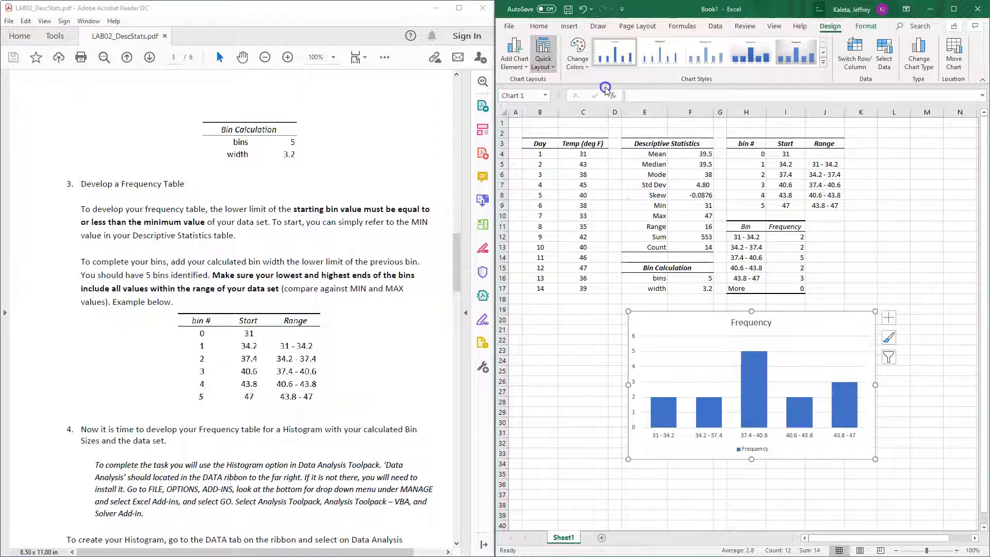
pyautogui.click(762, 449)
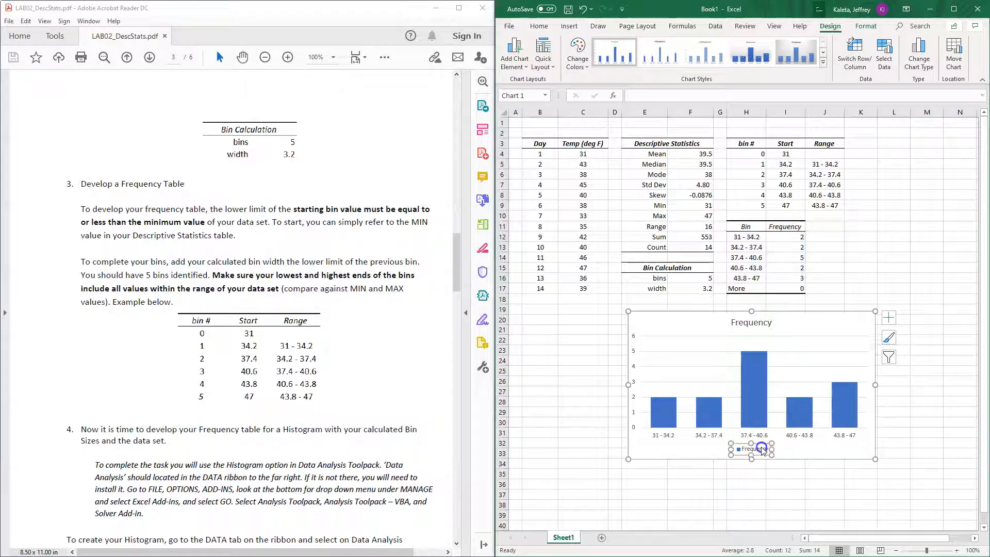
pyautogui.press('Delete')
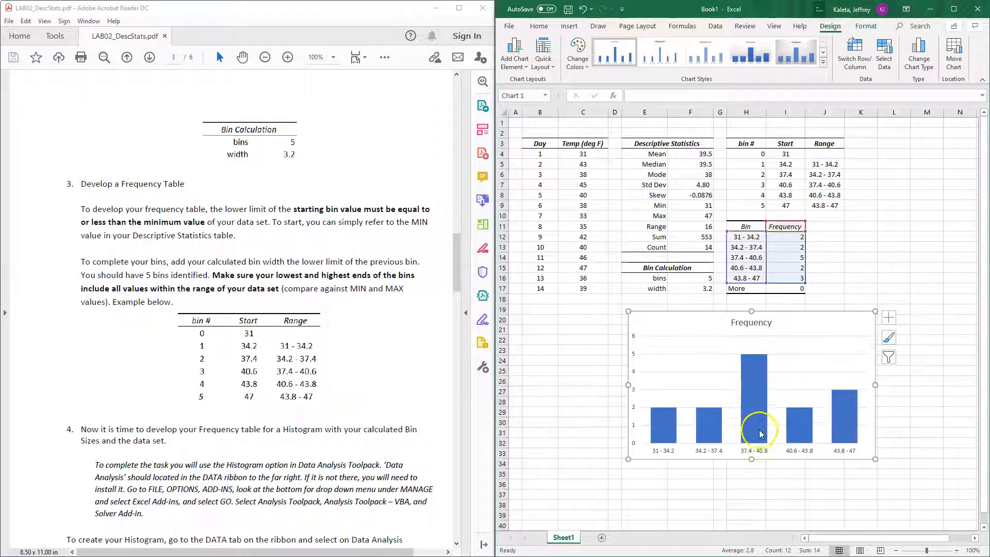
# - Link the chart title to the Temp (deg F) header in cell C3
pyautogui.click(758, 327)
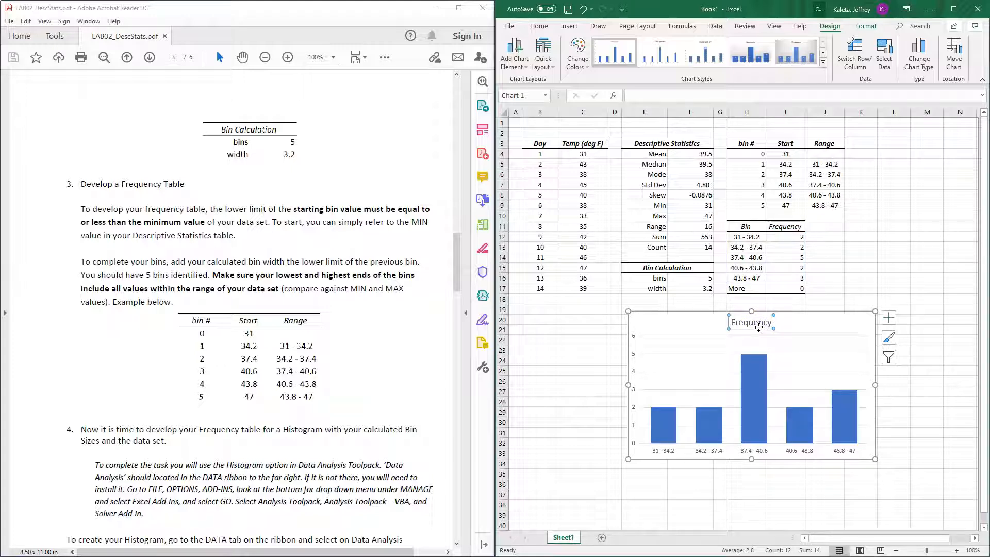
pyautogui.click(648, 97)
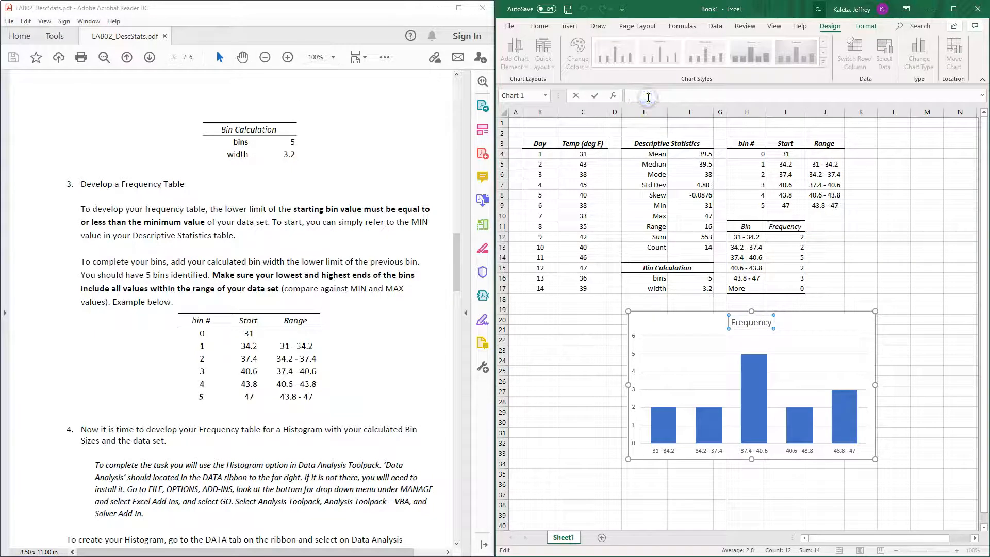
pyautogui.click(597, 145)
pyautogui.press('Return')
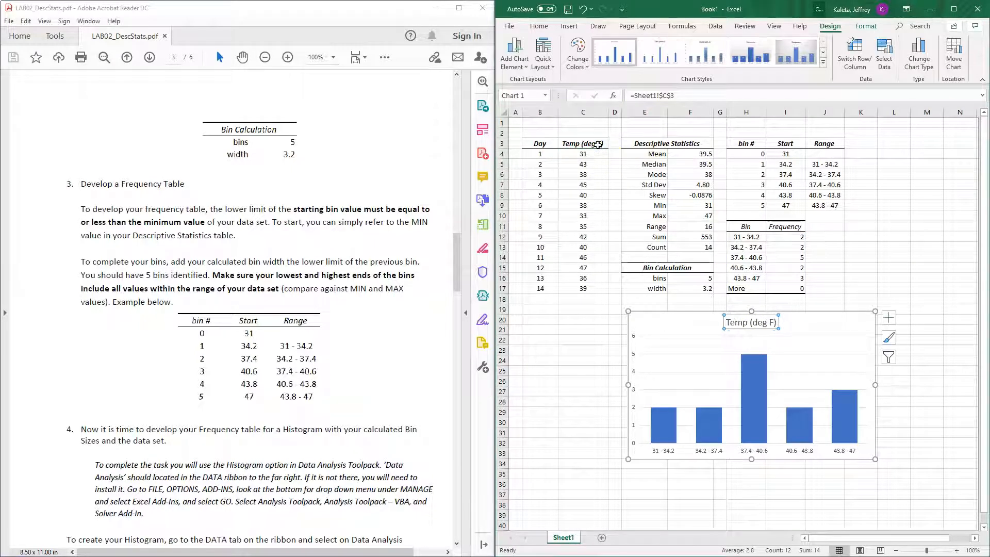
# - Add primary horizontal and primary vertical axis titles to the chart
pyautogui.click(514, 51)
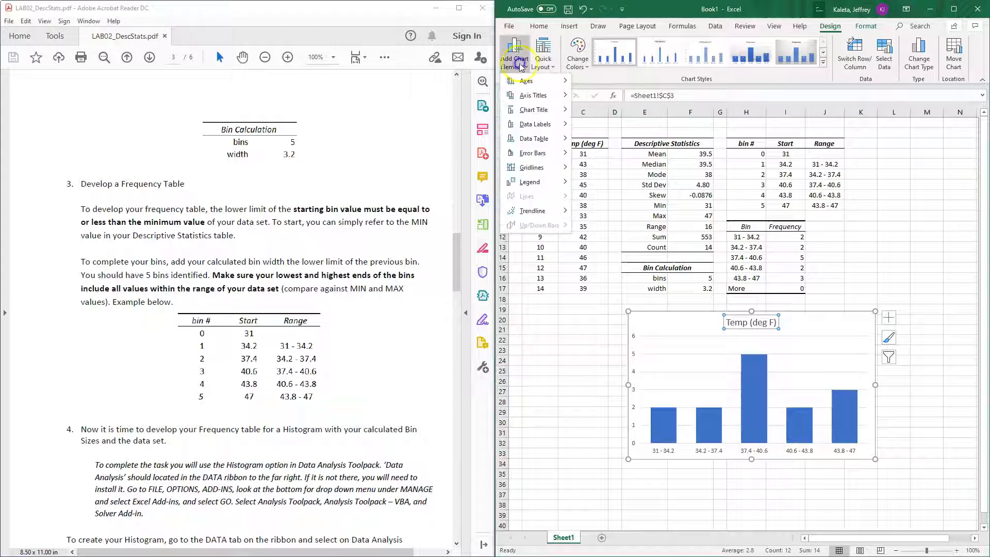
pyautogui.moveTo(558, 103)
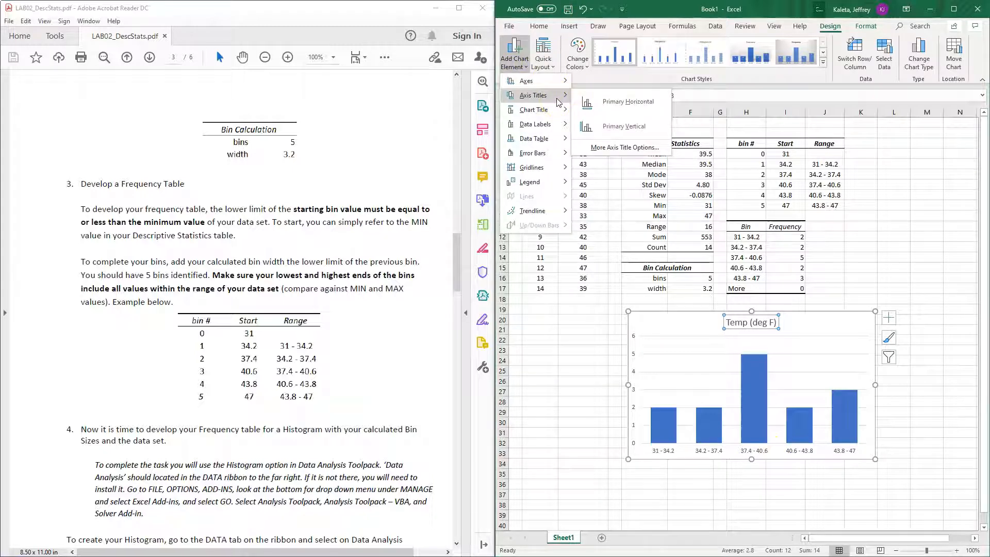
pyautogui.click(612, 104)
pyautogui.click(514, 52)
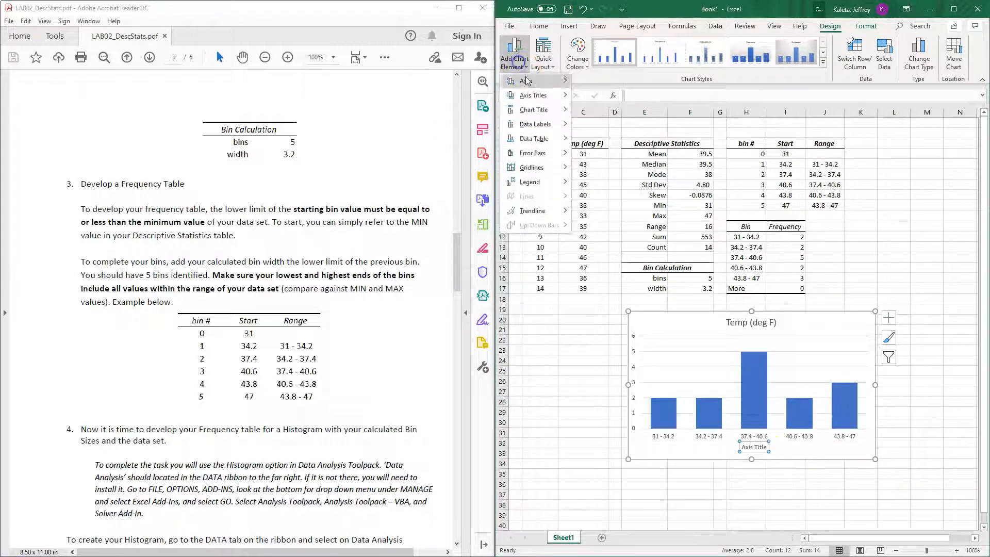
pyautogui.moveTo(548, 96)
pyautogui.click(606, 133)
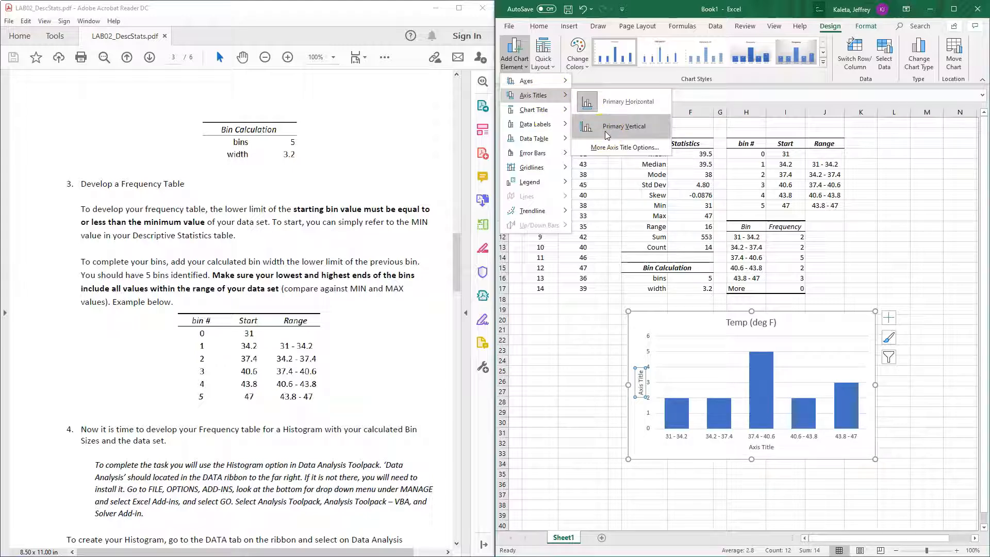
# - Link the vertical axis title to the Frequency header in cell I11
pyautogui.click(722, 400)
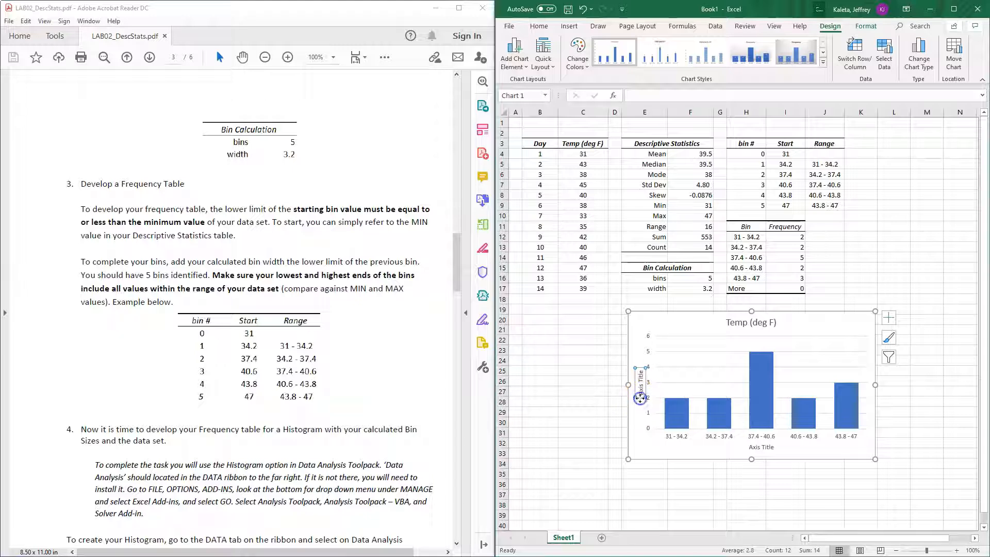
pyautogui.click(649, 96)
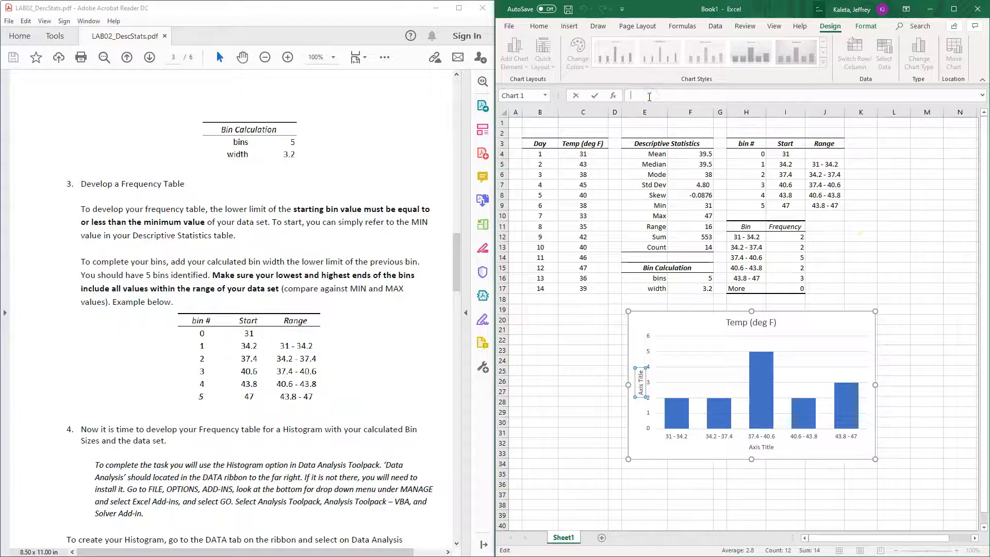
pyautogui.write('=')
pyautogui.click(790, 228)
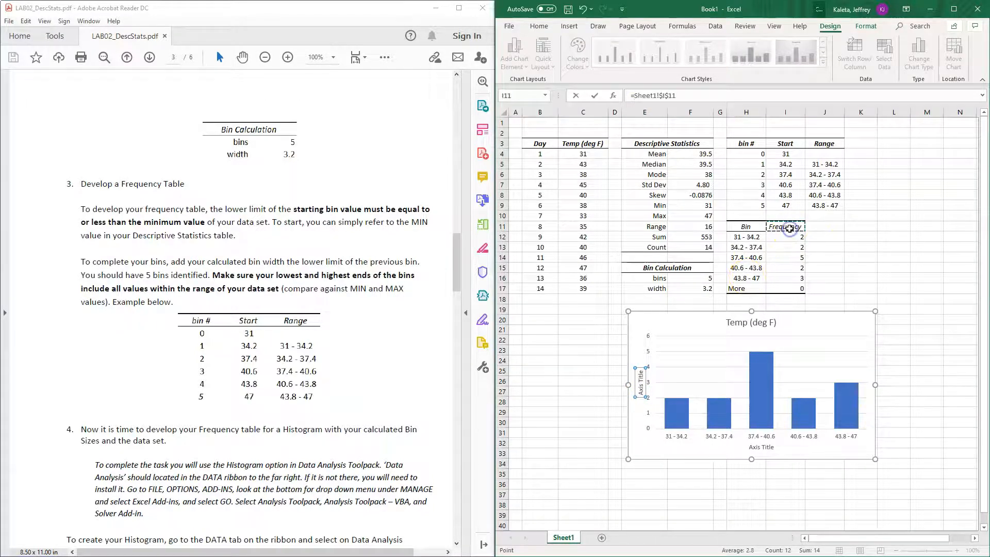
pyautogui.press('Return')
# - Link the horizontal axis title to the Bin header in cell H11
pyautogui.click(770, 447)
pyautogui.click(746, 146)
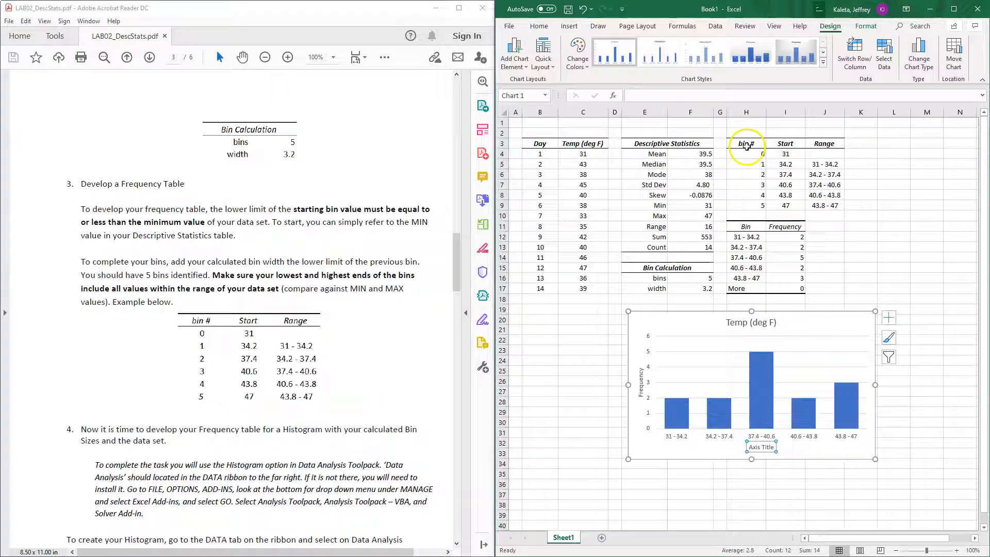
pyautogui.click(704, 99)
pyautogui.write('=')
pyautogui.click(744, 227)
pyautogui.press('Return')
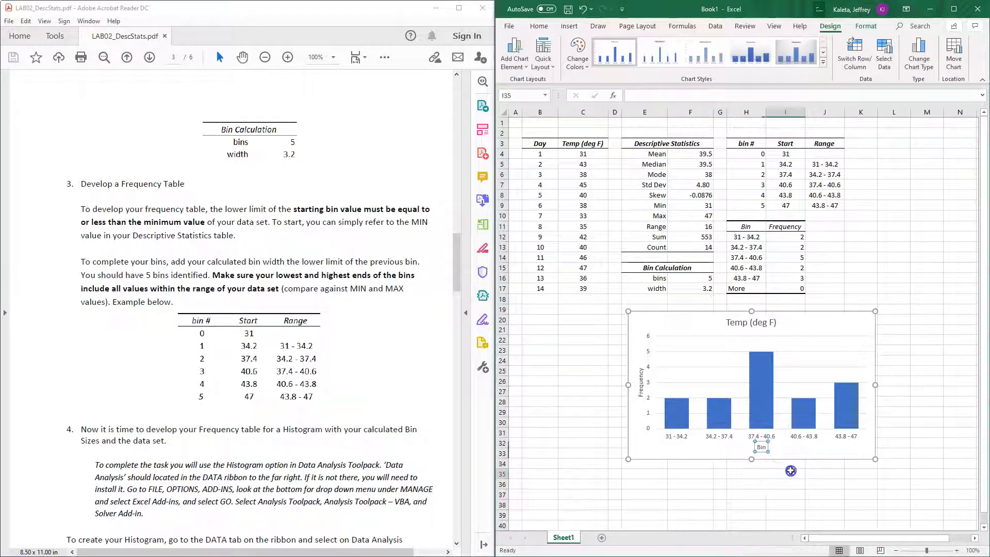
pyautogui.click(779, 474)
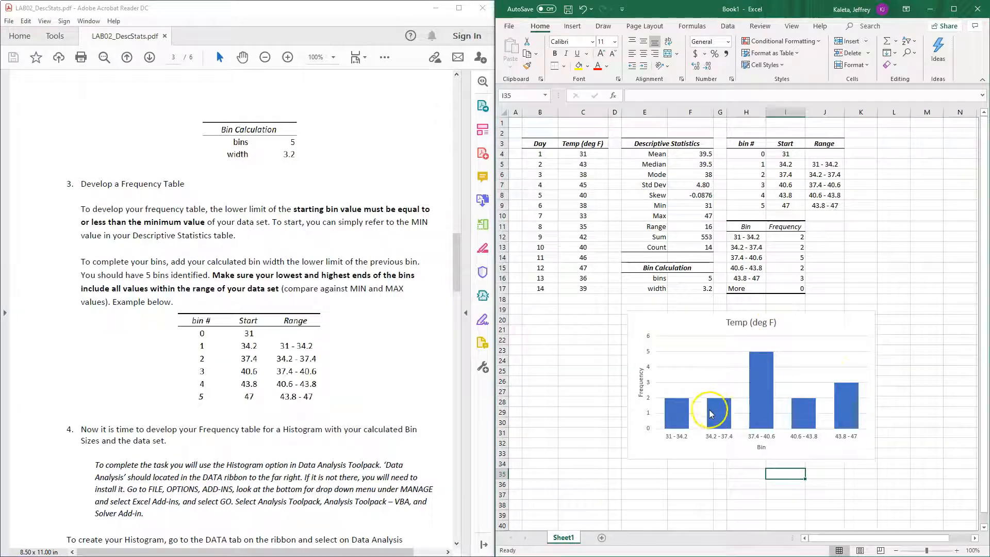
pyautogui.moveTo(720, 417)
pyautogui.click(797, 325)
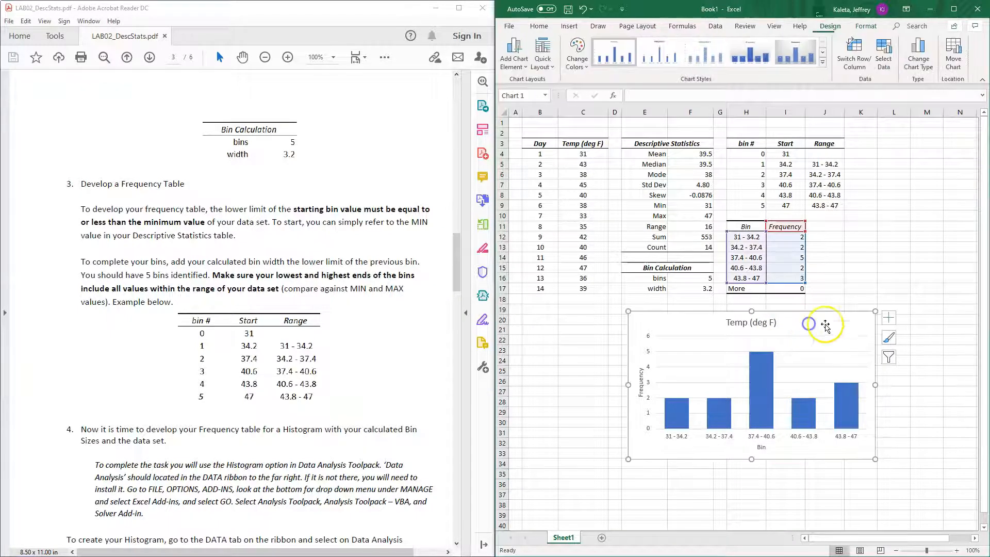
# - Maximize the worksheet window, move the histogram beside the bin tables, and resize it to span rows 3 to 17
pyautogui.click(954, 10)
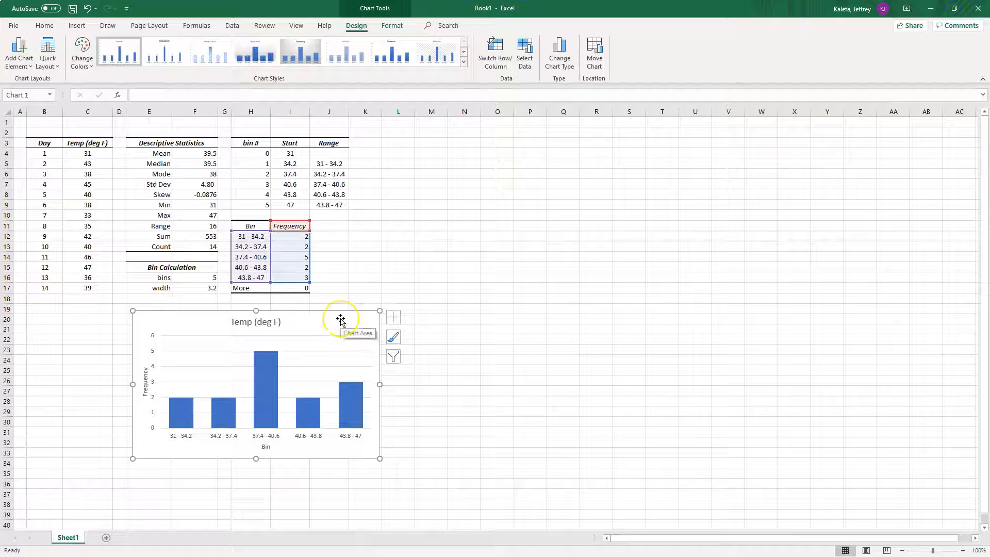
pyautogui.moveTo(340, 320); pyautogui.dragTo(588, 146)
pyautogui.moveTo(624, 287); pyautogui.dragTo(612, 292)
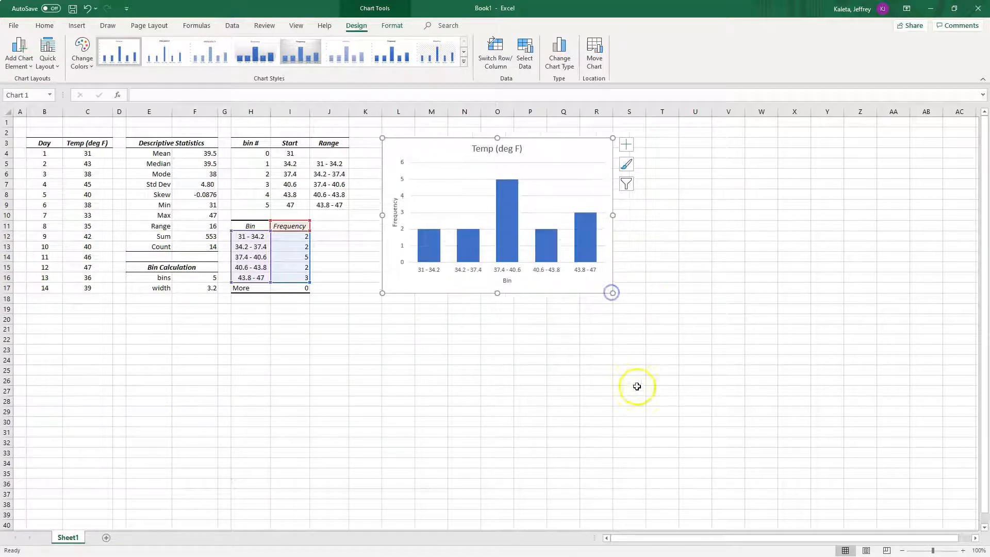
# - Set the width of column K to 3
pyautogui.click(372, 112)
pyautogui.rightClick(375, 111)
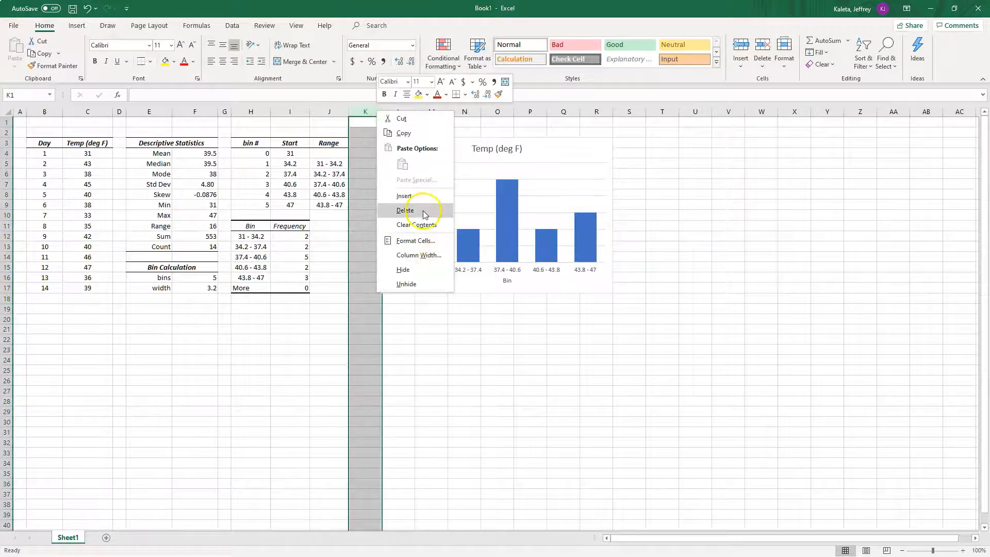
pyautogui.click(426, 255)
pyautogui.write('3')
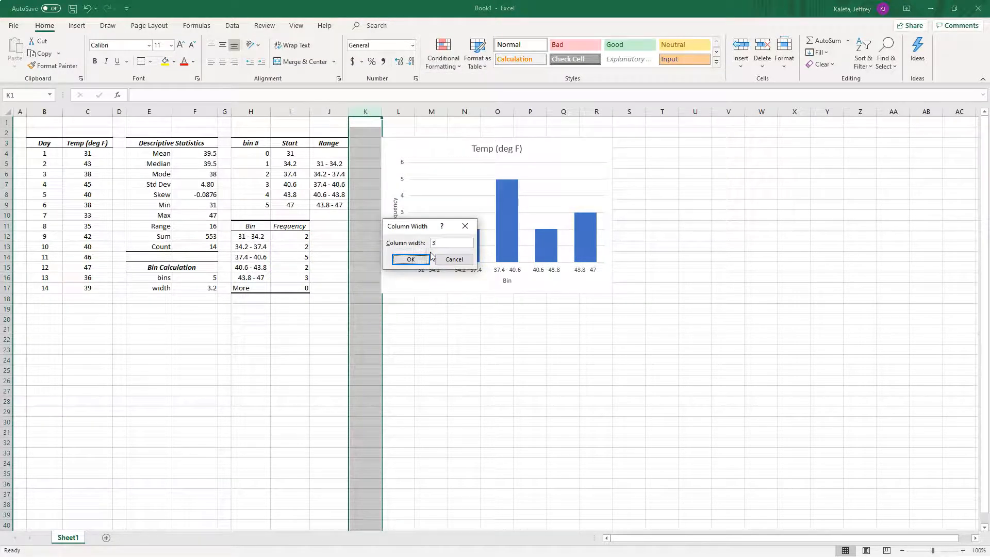
pyautogui.press('Return')
# - Adjust the histogram's position and size so it starts at column L and fits rows 3 to 17, then deselect it
pyautogui.click(411, 365)
pyautogui.moveTo(394, 144)
pyautogui.mouseDown()
pyautogui.moveTo(452, 209)
pyautogui.moveTo(439, 155)
pyautogui.moveTo(419, 137)
pyautogui.moveTo(404, 145)
pyautogui.mouseUp()
pyautogui.moveTo(593, 293)
pyautogui.mouseDown()
pyautogui.moveTo(588, 309)
pyautogui.moveTo(592, 292)
pyautogui.mouseUp()
pyautogui.click(409, 350)
pyautogui.click(383, 141)
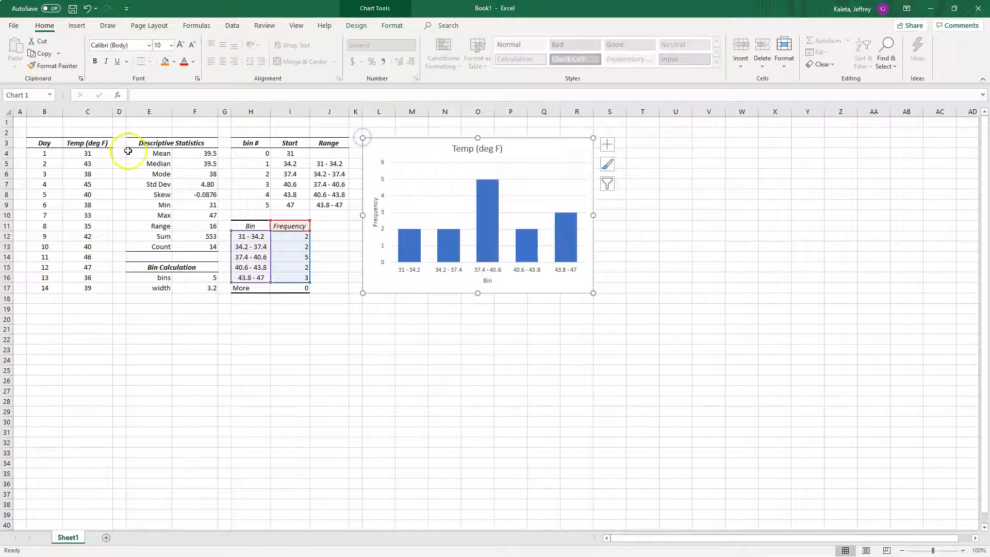
pyautogui.click(323, 420)
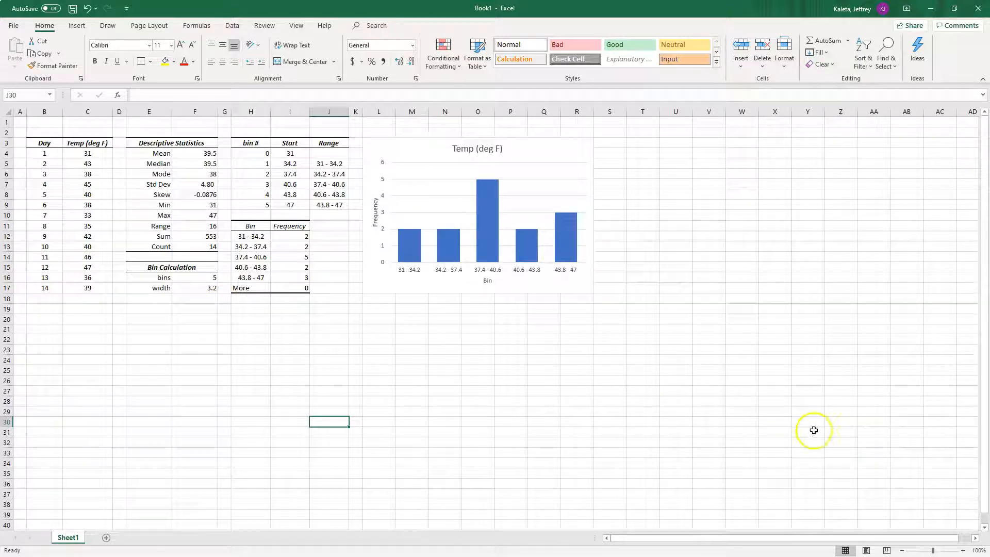
# - Make the chart title and both the horizontal and vertical axis titles bold
pyautogui.click(488, 279)
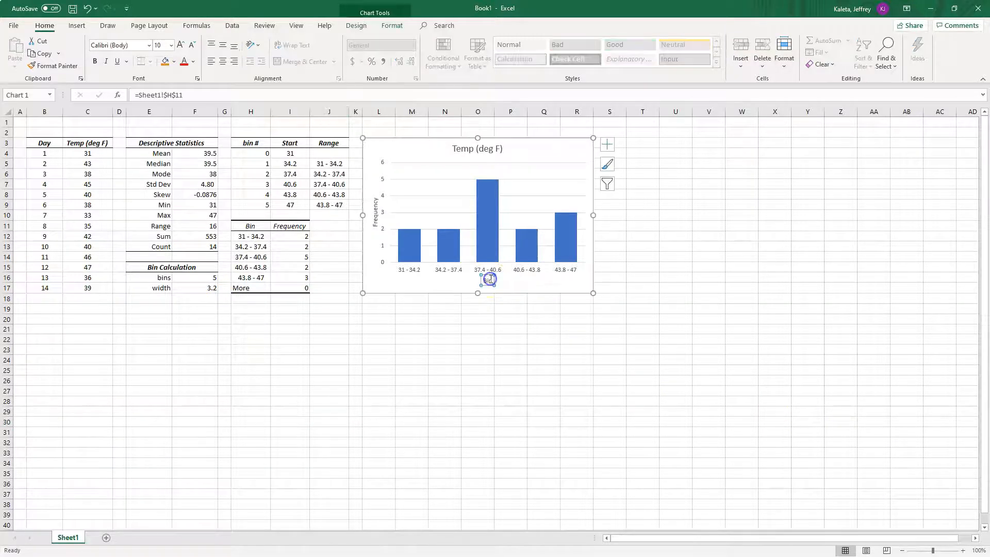
pyautogui.click(494, 148)
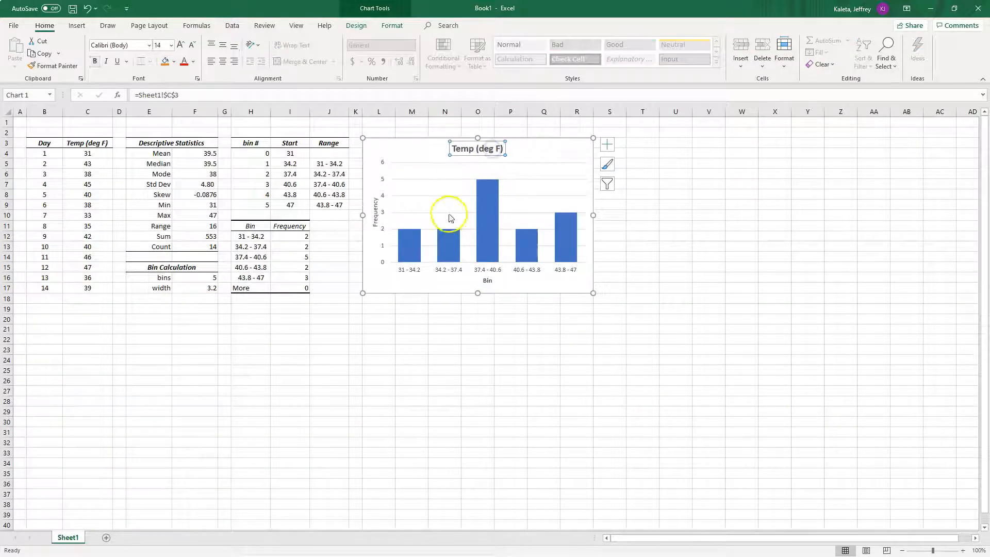
pyautogui.click(376, 213)
pyautogui.click(437, 375)
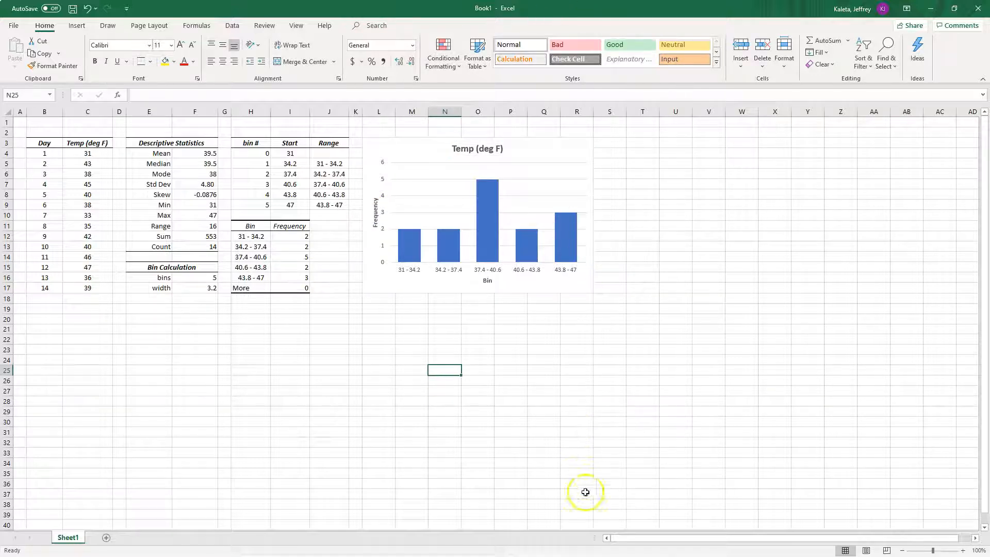
# - Hide the gridlines on the worksheet
pyautogui.click(585, 462)
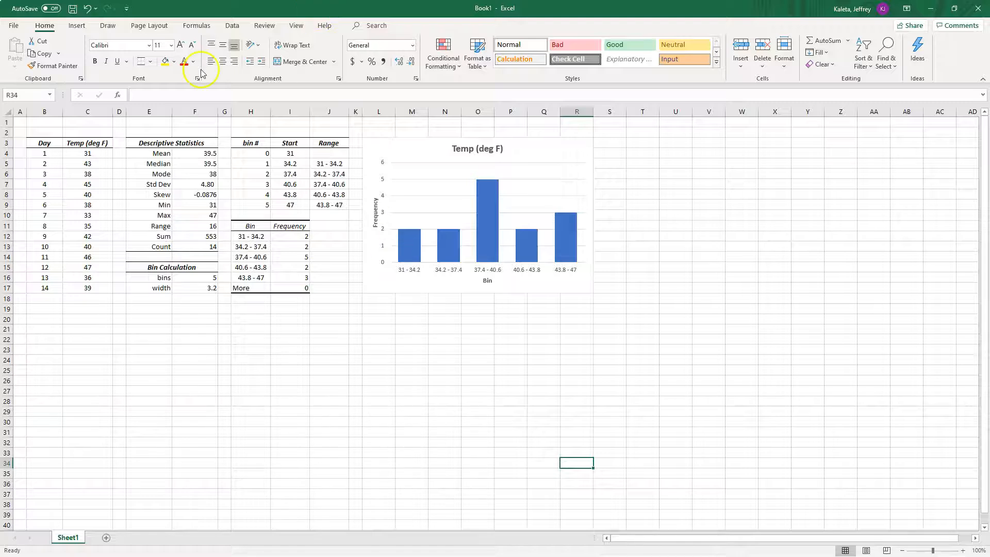
pyautogui.click(295, 26)
pyautogui.click(133, 62)
pyautogui.click(312, 351)
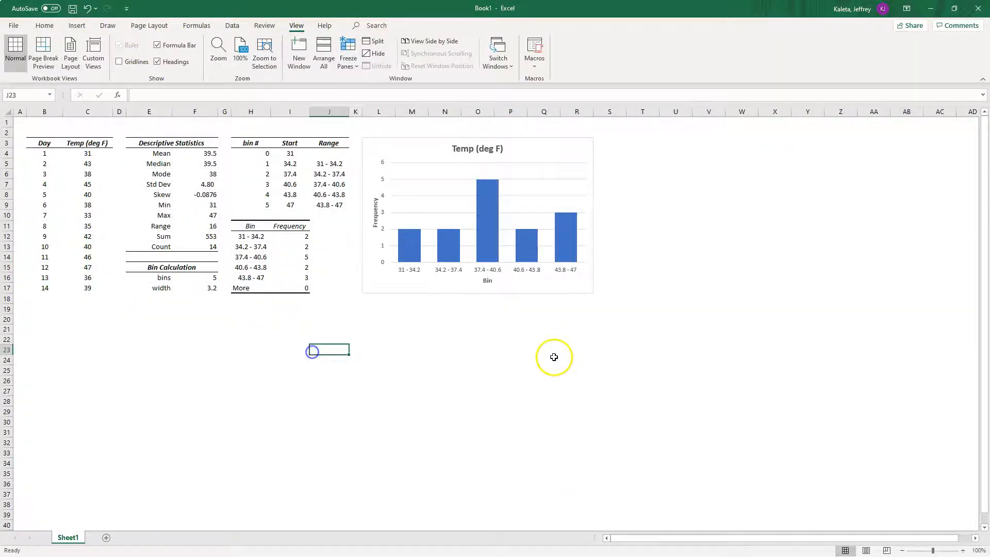
# - Enlarge the worksheet to 145%, then switch to LAB02_DescStats.pdf in Acrobat Reader and review the histogram instructions from page 3 onward
pyautogui.scroll(2, 507, 335)
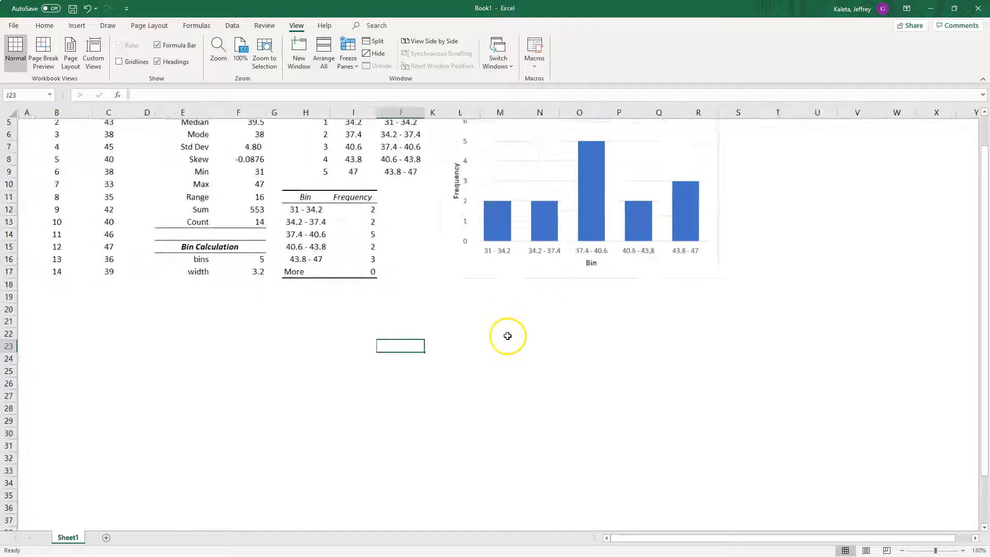
pyautogui.scroll(1, 508, 336)
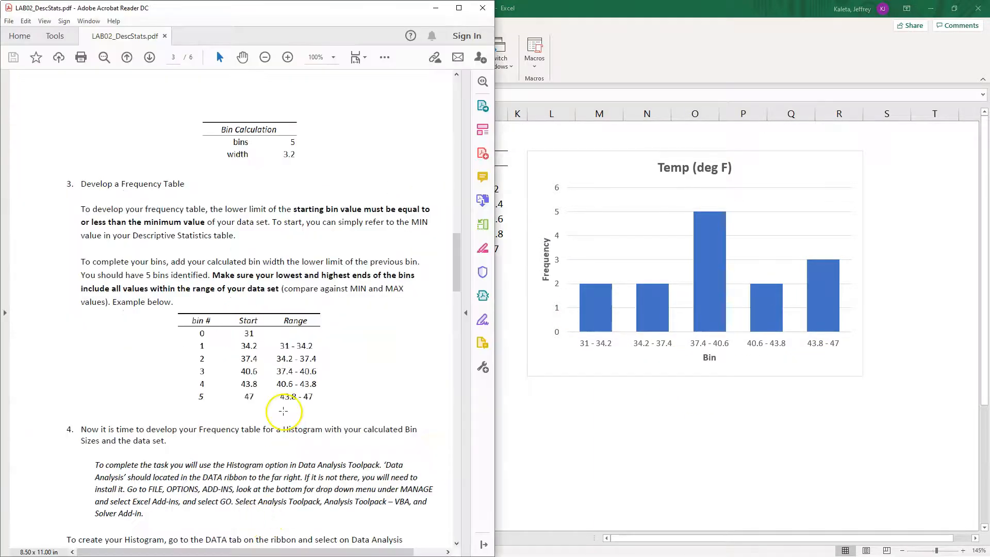
pyautogui.scroll(-8, 283, 464)
pyautogui.scroll(-20, 301, 426)
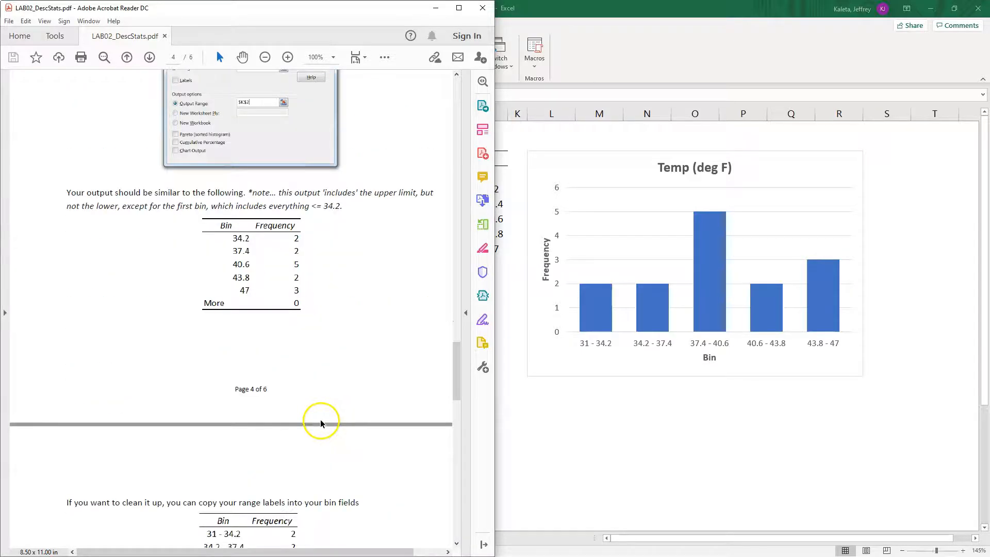